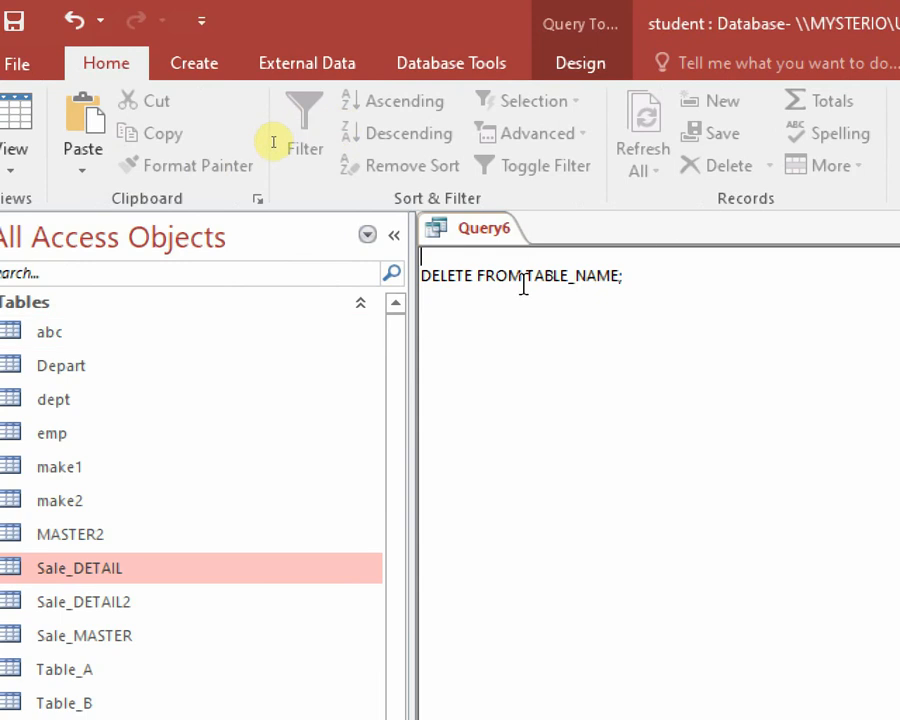
Step: Open the emp table to review its records, and close it again
{"action": "left_click", "coordinate": [523, 277]}
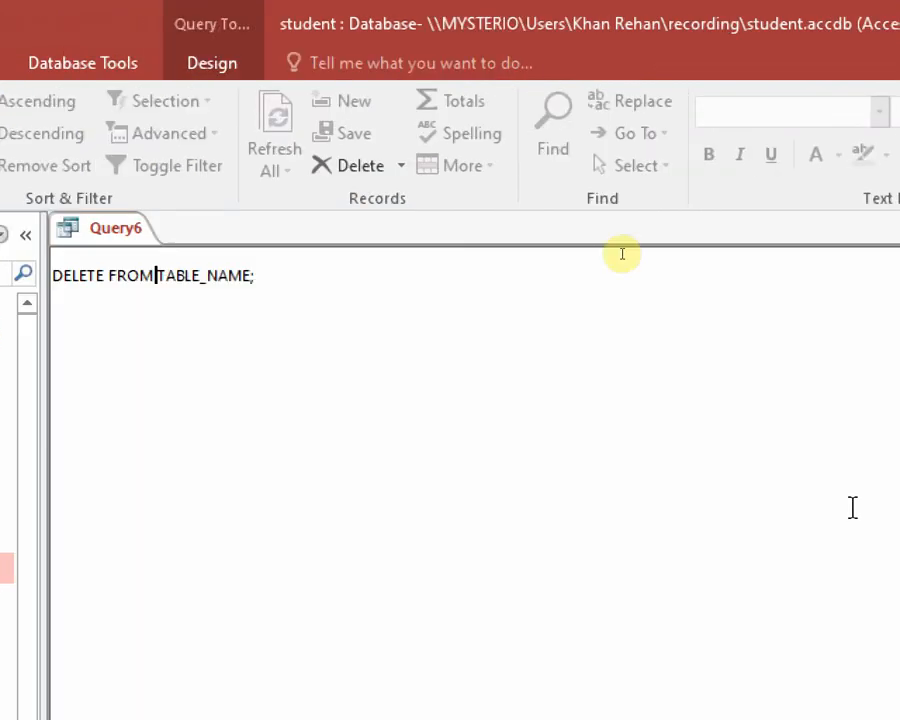
{"action": "key", "text": "Left"}
{"action": "key", "text": "Left"}
{"action": "key", "text": "Left"}
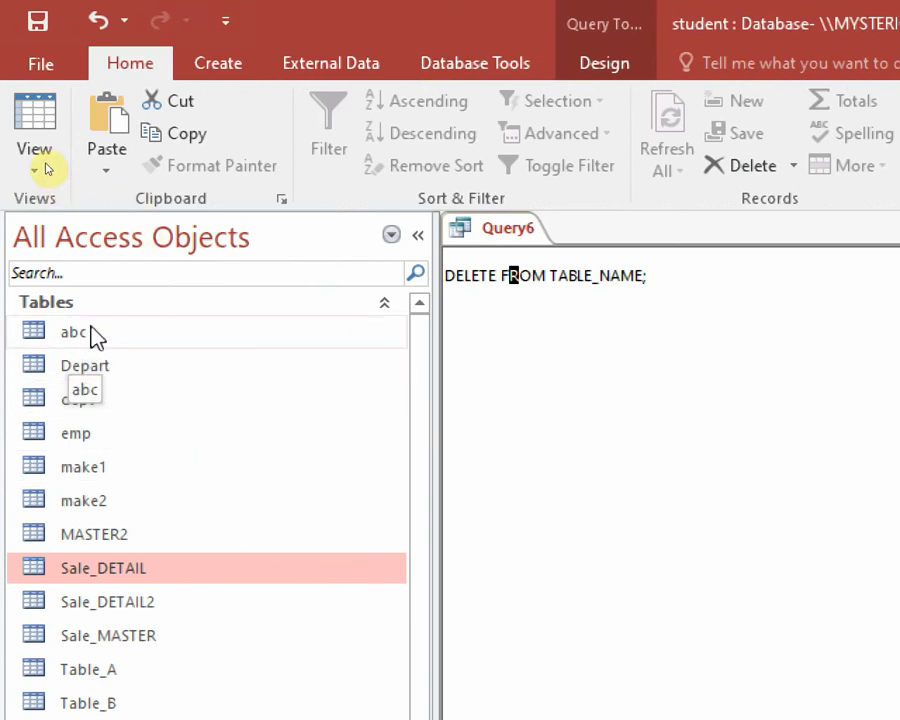
{"action": "double_click", "coordinate": [104, 434]}
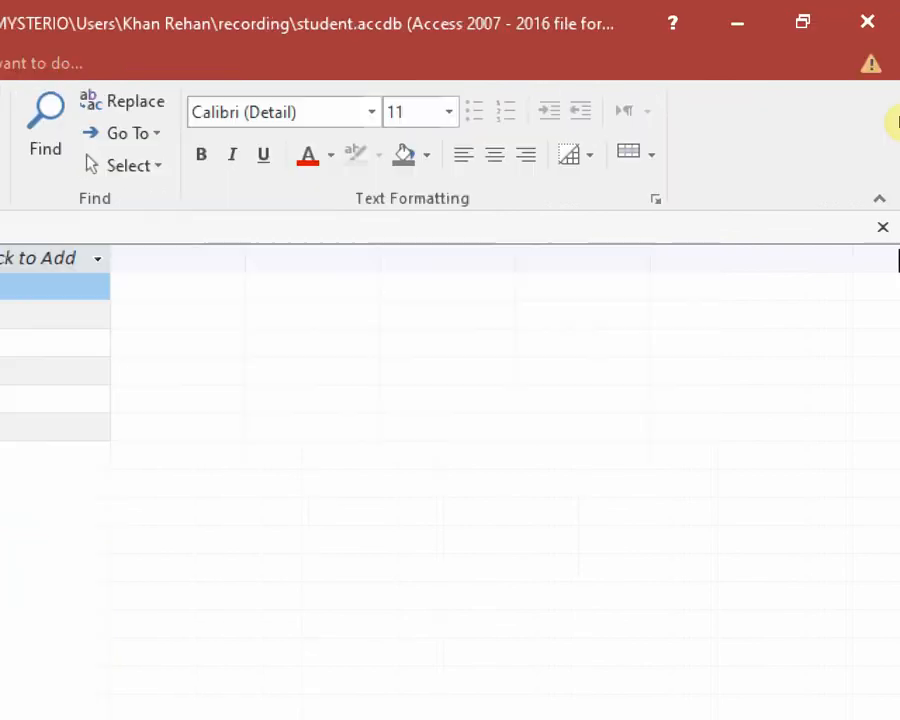
{"action": "left_click", "coordinate": [884, 232]}
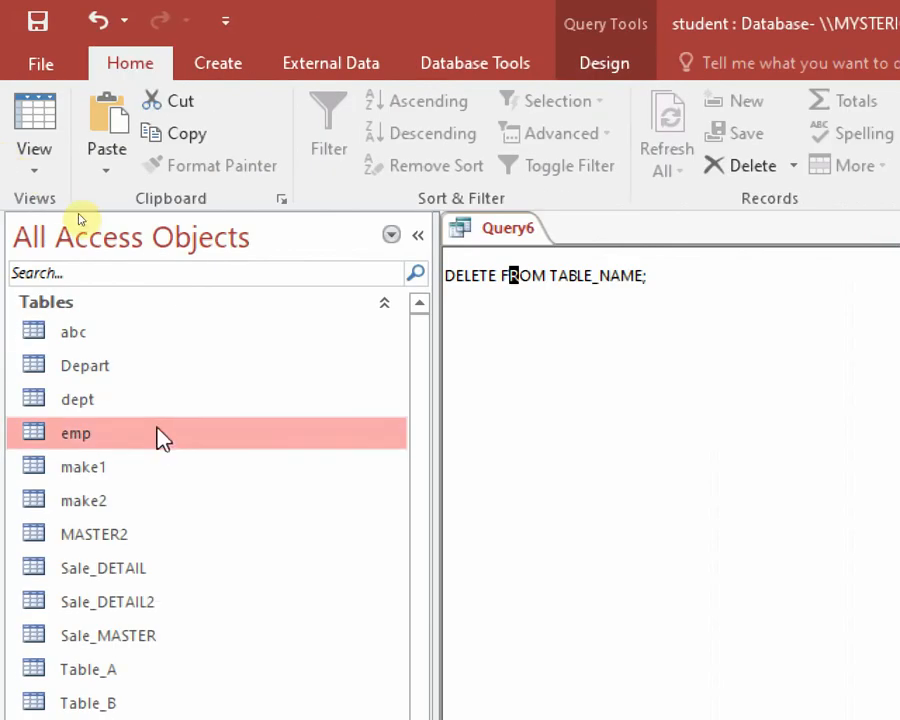
Step: Replace the TABLE_NAME placeholder with EMP in the query's DELETE statement
{"action": "left_click", "coordinate": [555, 275]}
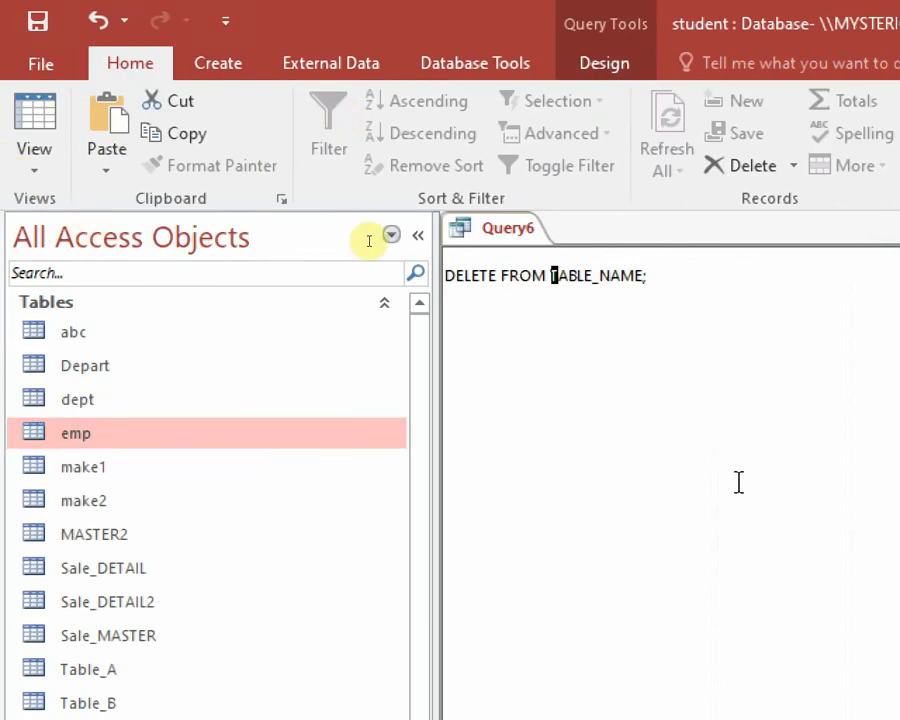
{"action": "type", "text": "EMP"}
{"action": "key", "text": "Delete"}
{"action": "key", "text": "Delete"}
{"action": "key", "text": "Delete"}
{"action": "key", "text": "Delete"}
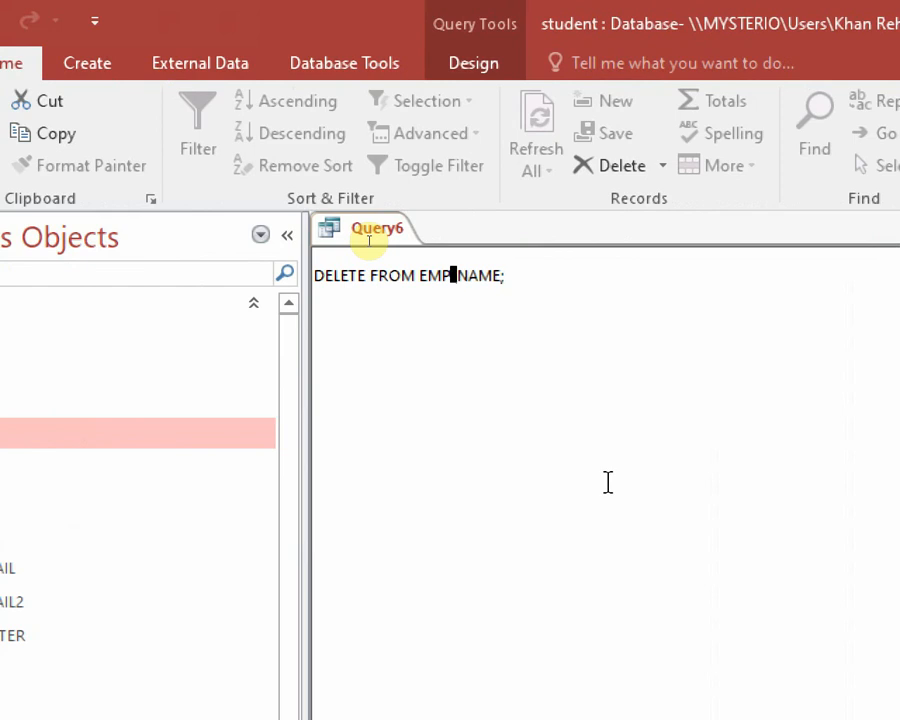
{"action": "key", "text": "Delete"}
{"action": "key", "text": "Delete"}
{"action": "key", "text": "Delete"}
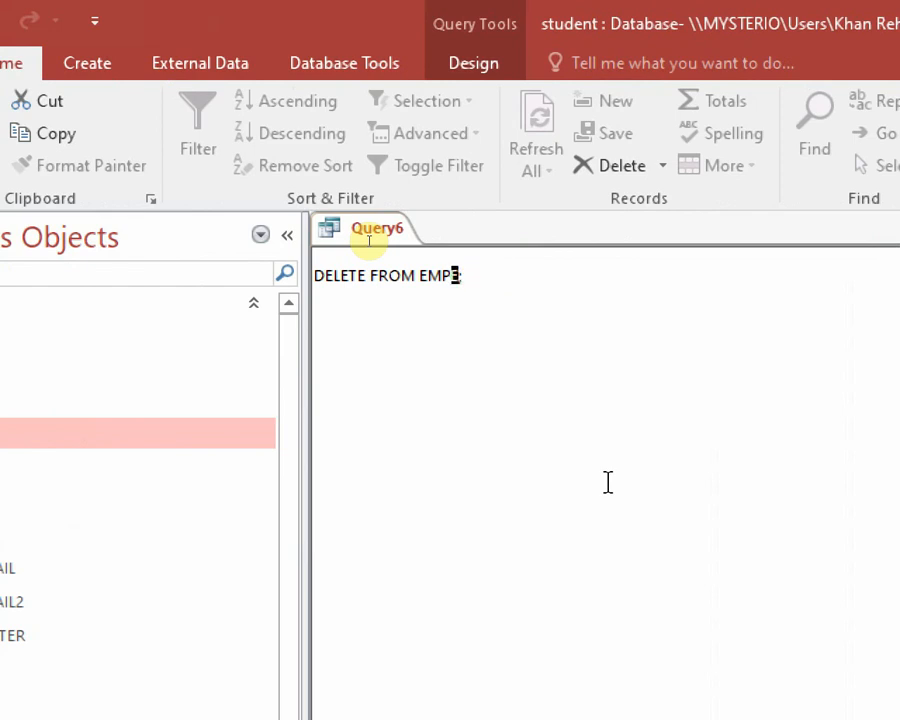
{"action": "key", "text": "Delete"}
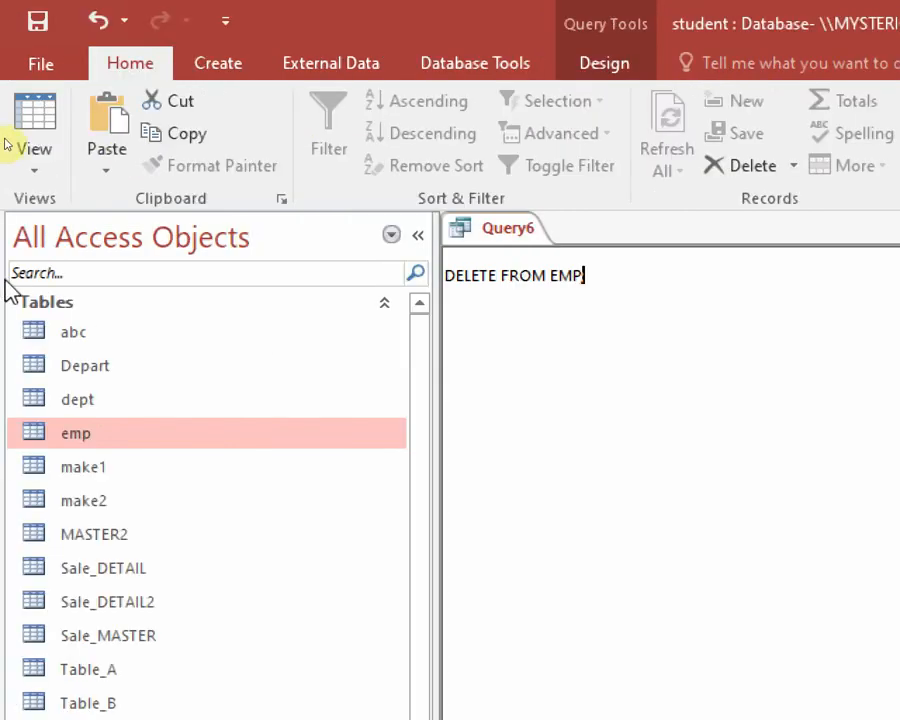
Step: Run the DELETE FROM EMP; query and confirm deleting the rows
{"action": "left_click", "coordinate": [626, 65]}
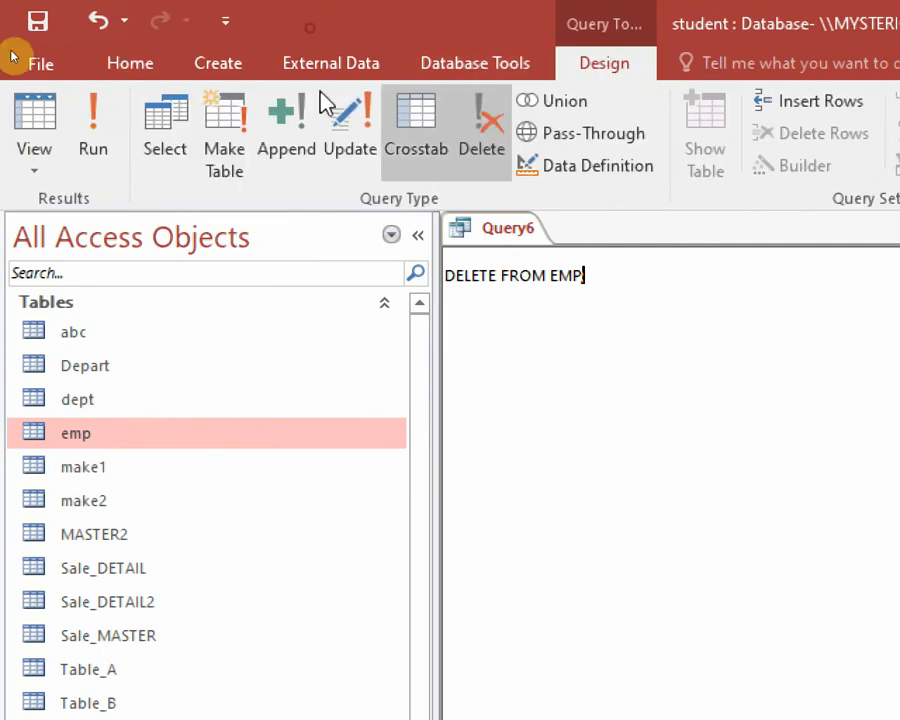
{"action": "type", "text": ";"}
{"action": "left_click", "coordinate": [93, 140]}
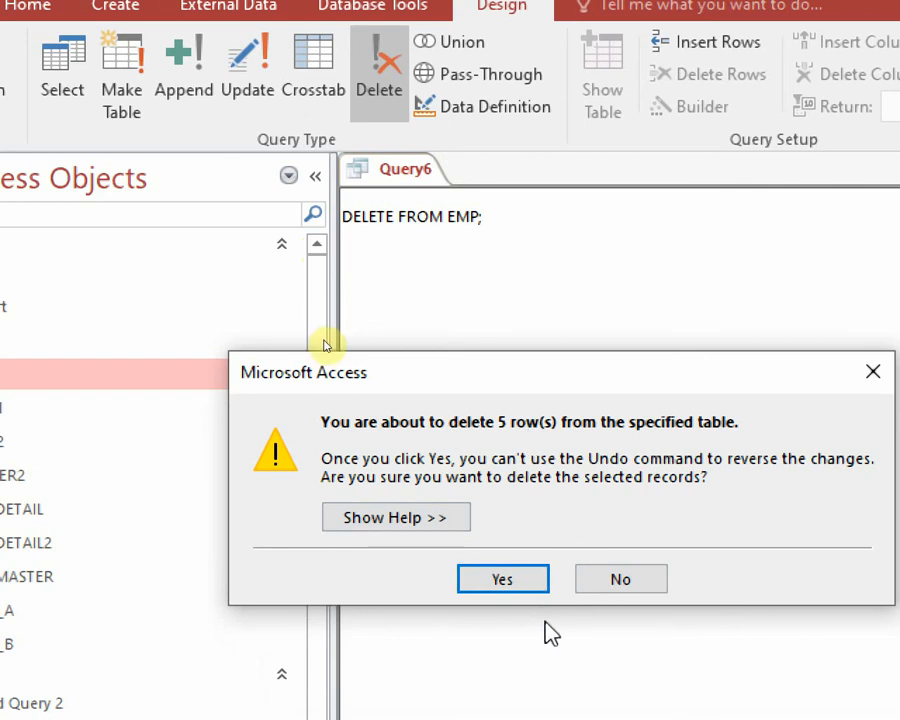
{"action": "left_click", "coordinate": [505, 582]}
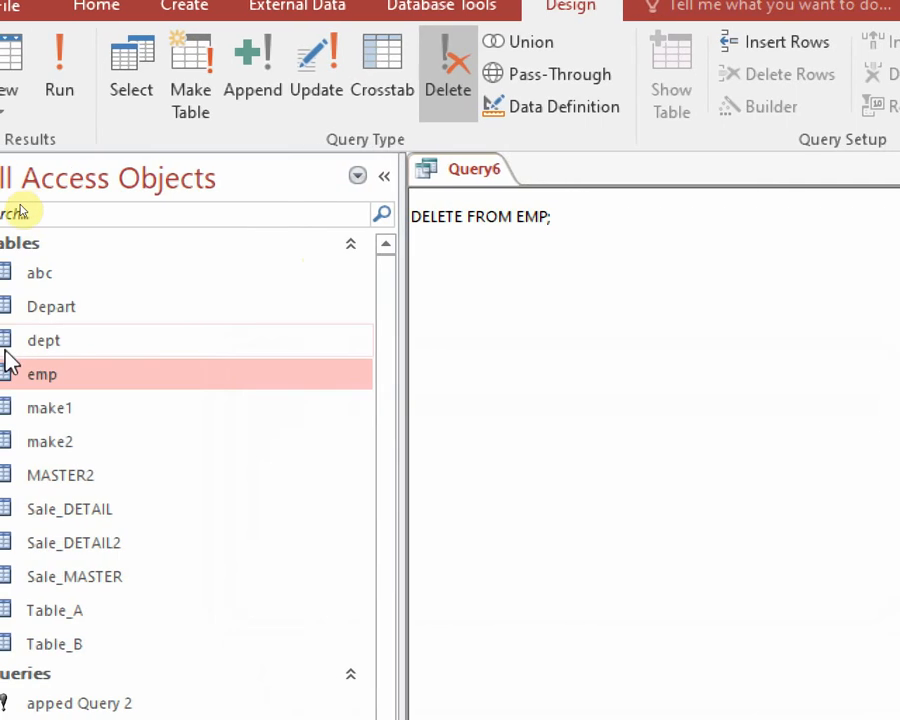
Step: Check the emp table's contents after the deletion, view the Sale_DETAIL table's records, and close both tables
{"action": "right_click", "coordinate": [186, 374]}
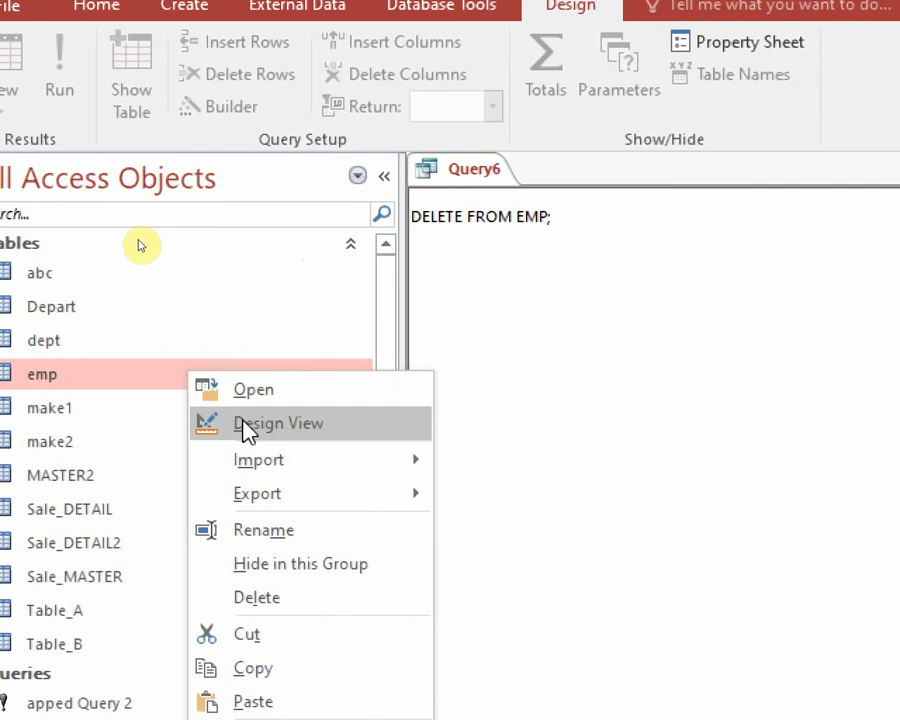
{"action": "left_click", "coordinate": [255, 395]}
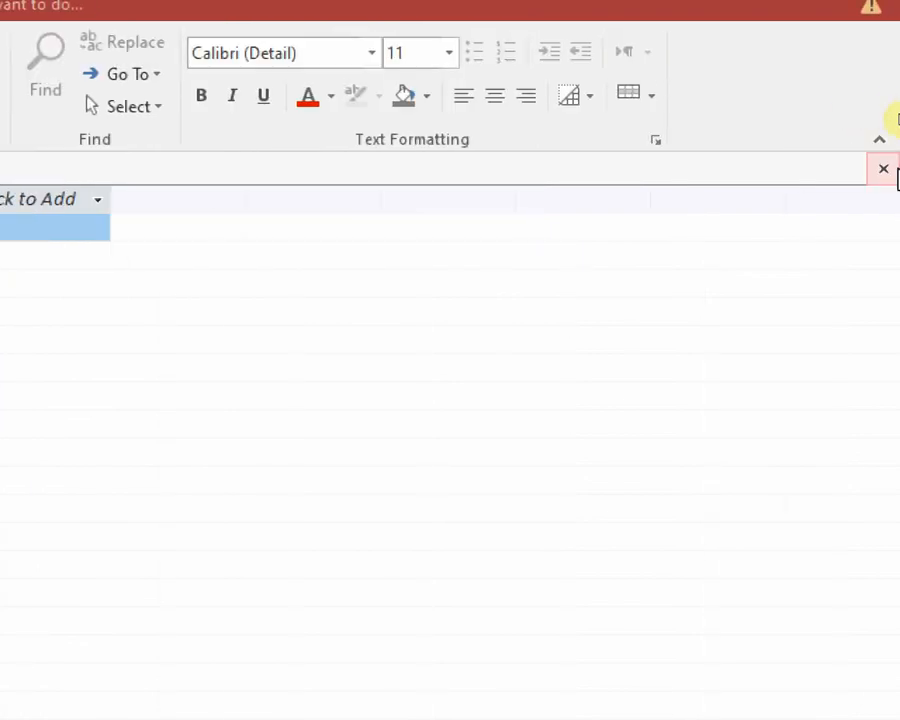
{"action": "left_click", "coordinate": [885, 170]}
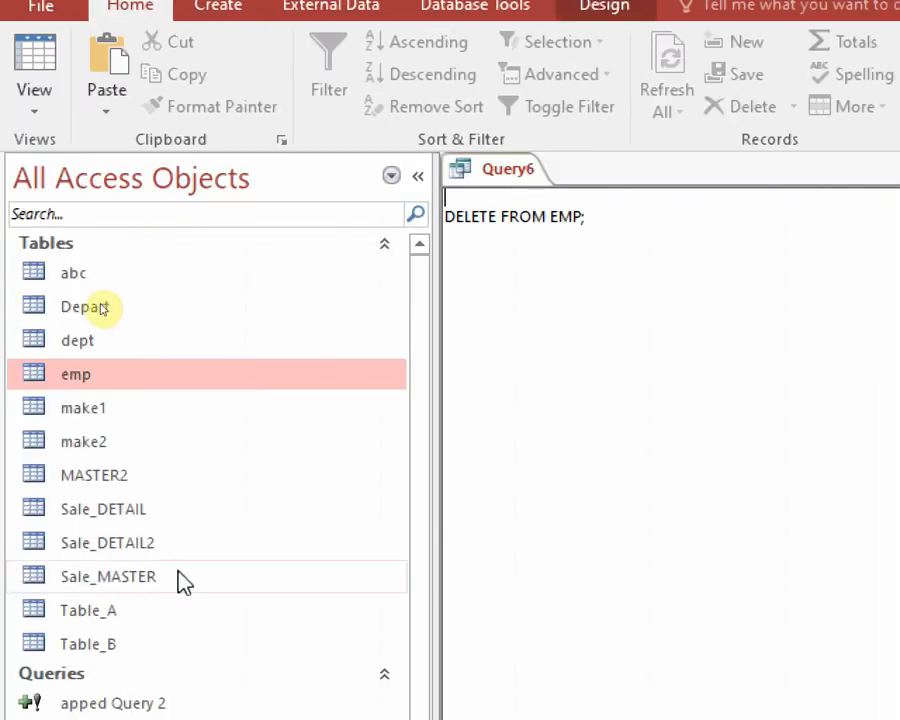
{"action": "double_click", "coordinate": [120, 510]}
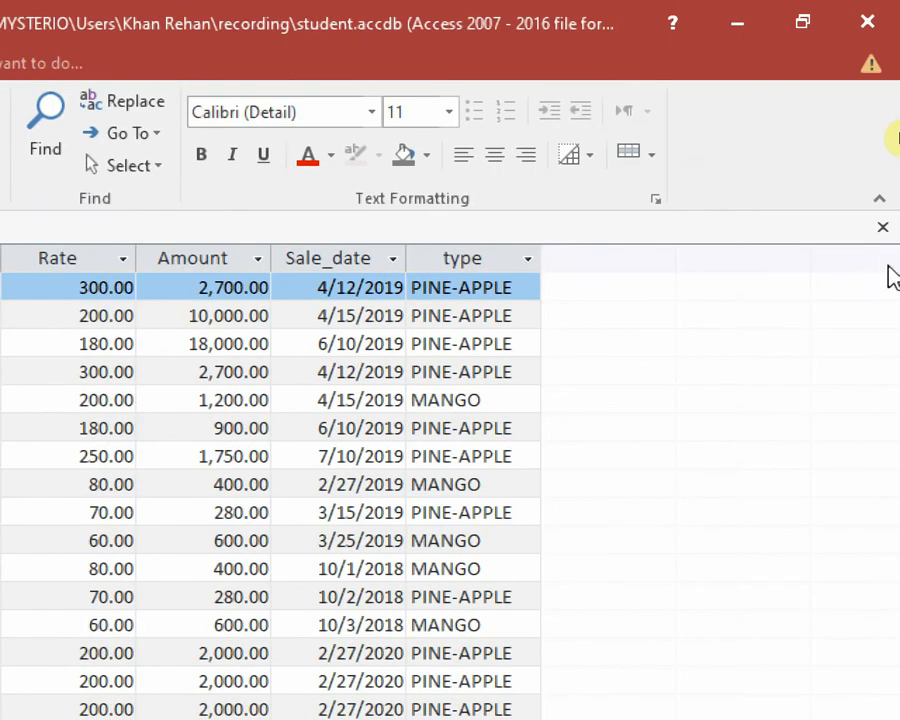
{"action": "left_click", "coordinate": [883, 228]}
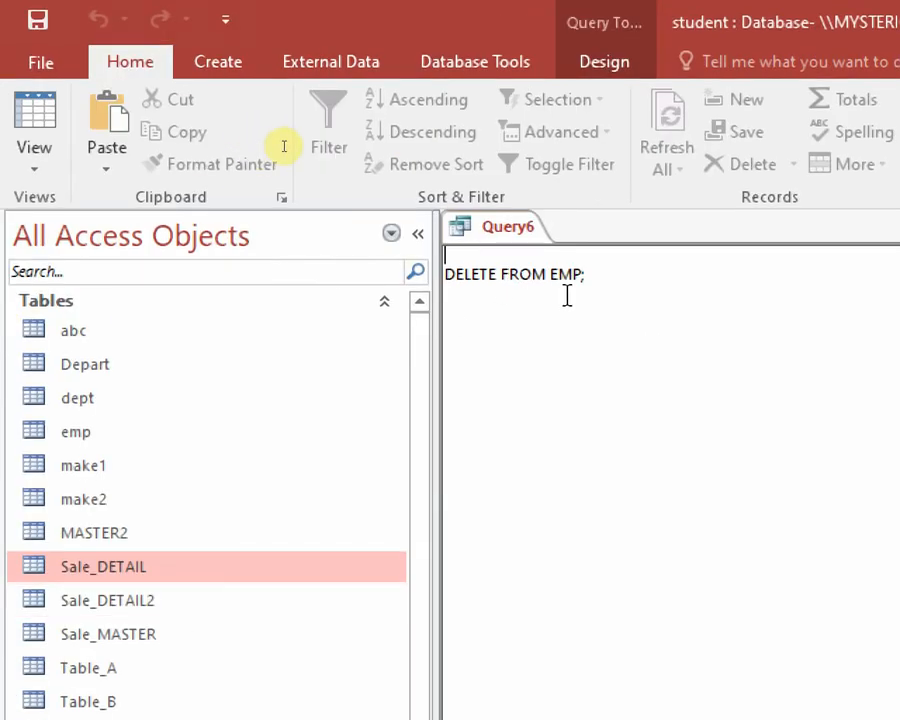
Step: Change the query's target table, rewriting the statement as DELETE FROM SALE_DETAIL without a closing semicolon
{"action": "left_click_drag", "start_coordinate": [550, 275], "coordinate": [559, 275]}
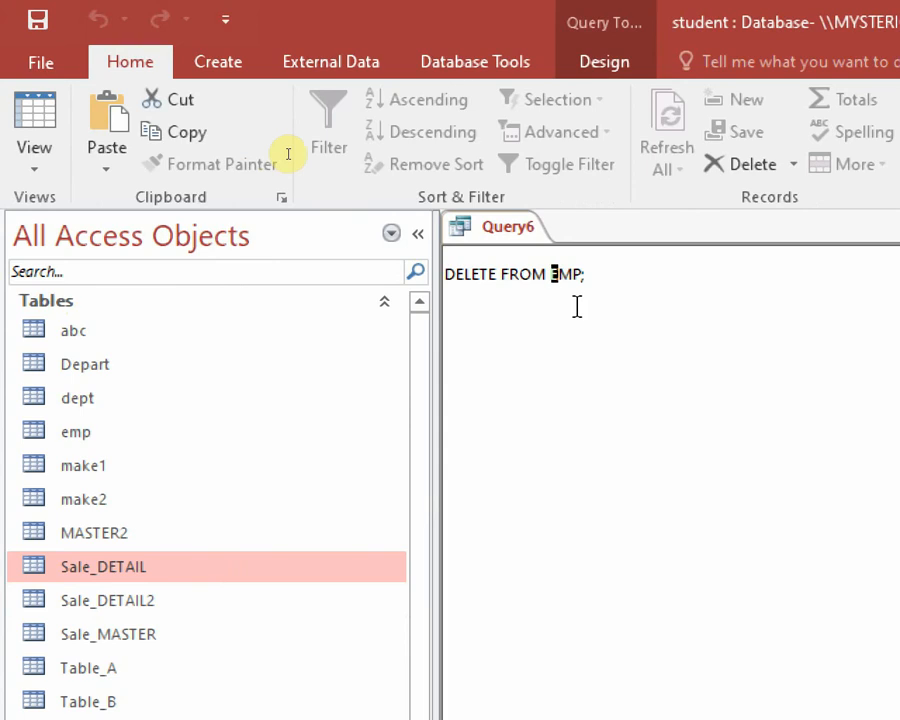
{"action": "type", "text": "SALE_DE"}
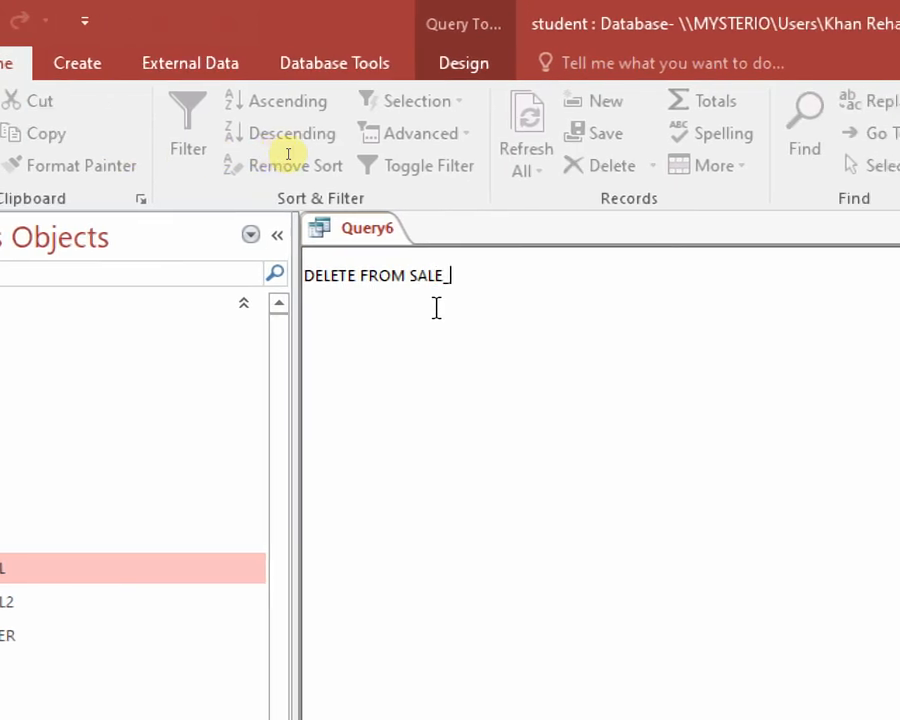
{"action": "type", "text": "TAI"}
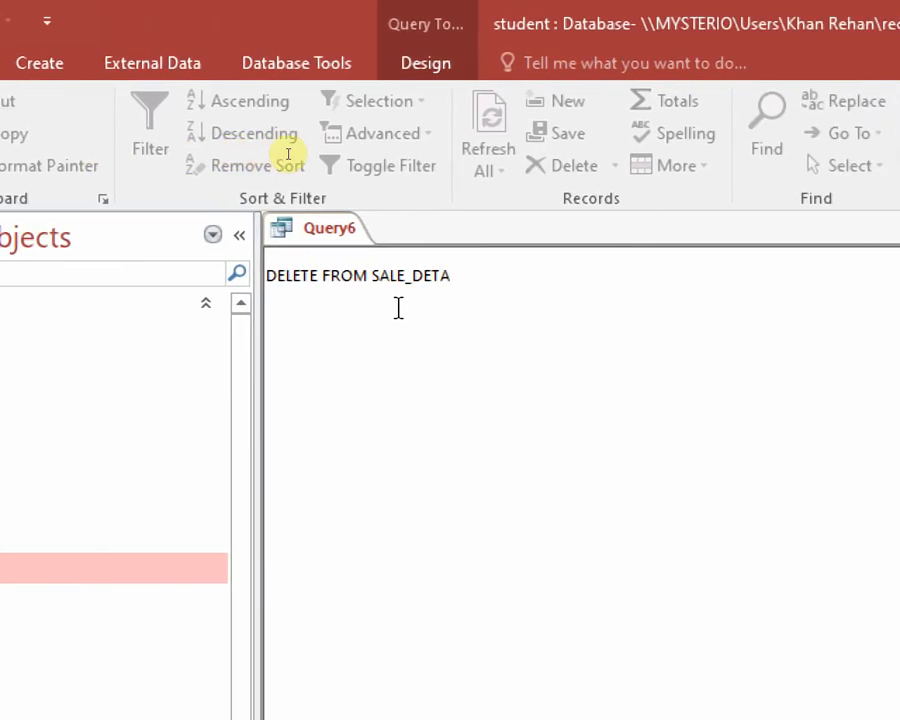
{"action": "type", "text": "L"}
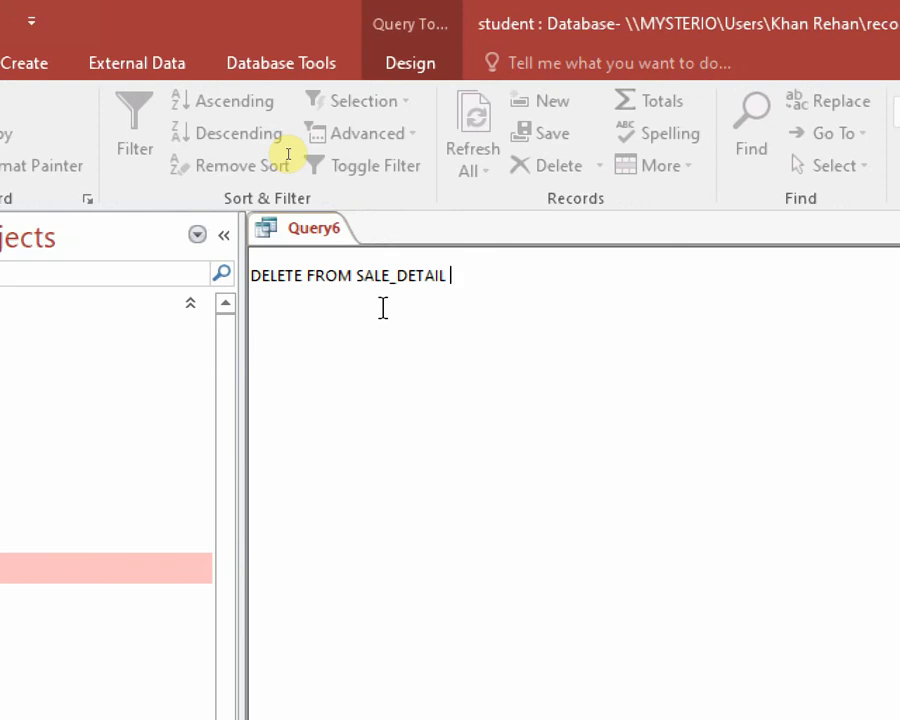
Step: Add the keyword WHERE on a new line below the DELETE statement, correcting its spelling
{"action": "key", "text": "Return"}
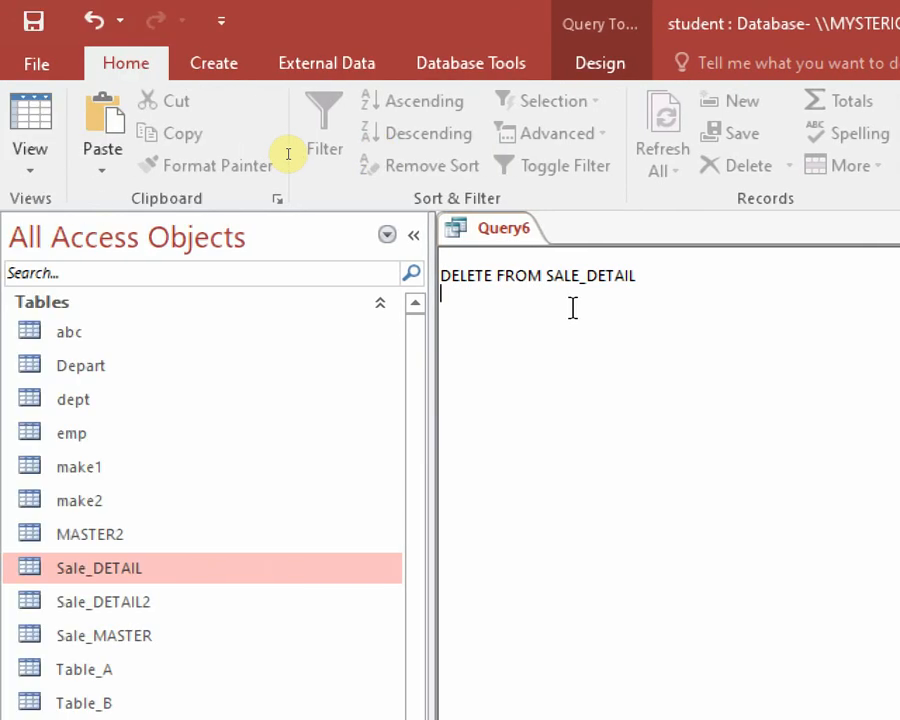
{"action": "type", "text": "WHEWRE"}
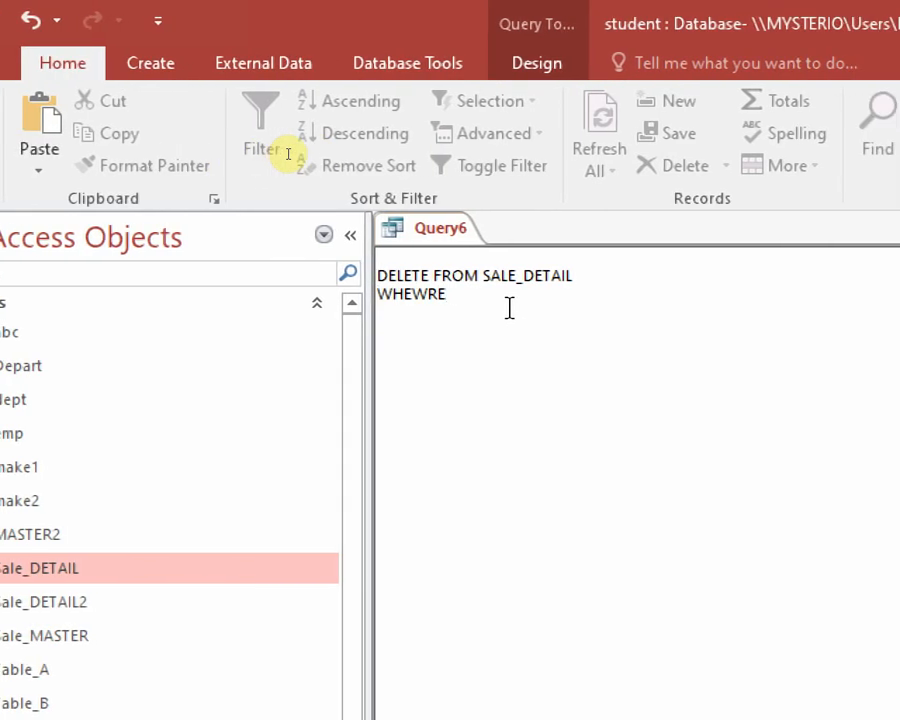
{"action": "key", "text": "Left"}
{"action": "key", "text": "Left"}
{"action": "key", "text": "Left"}
{"action": "key", "text": "Left"}
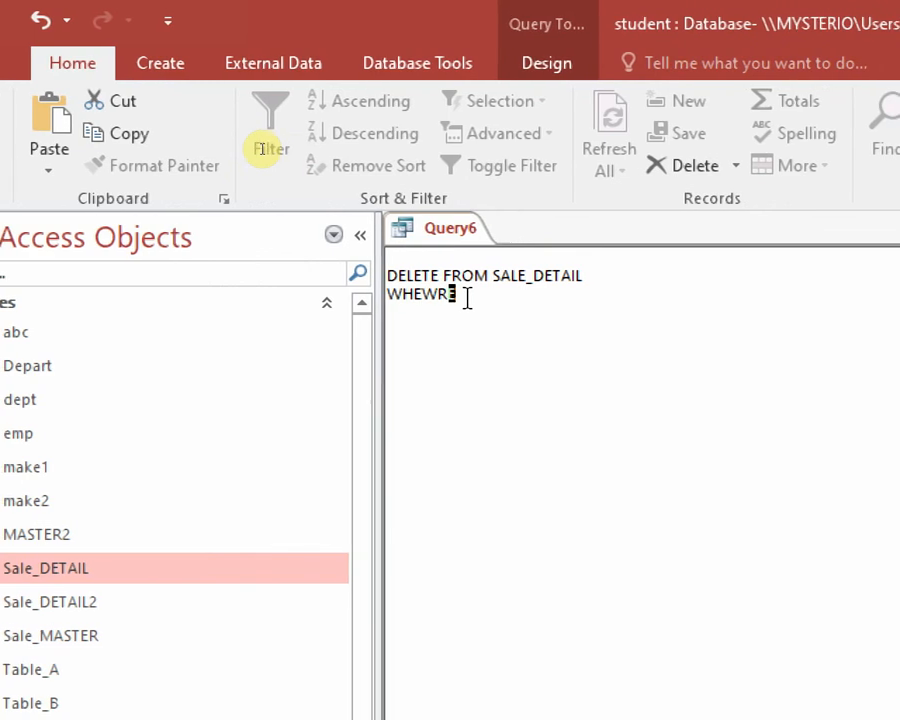
{"action": "key", "text": "Delete"}
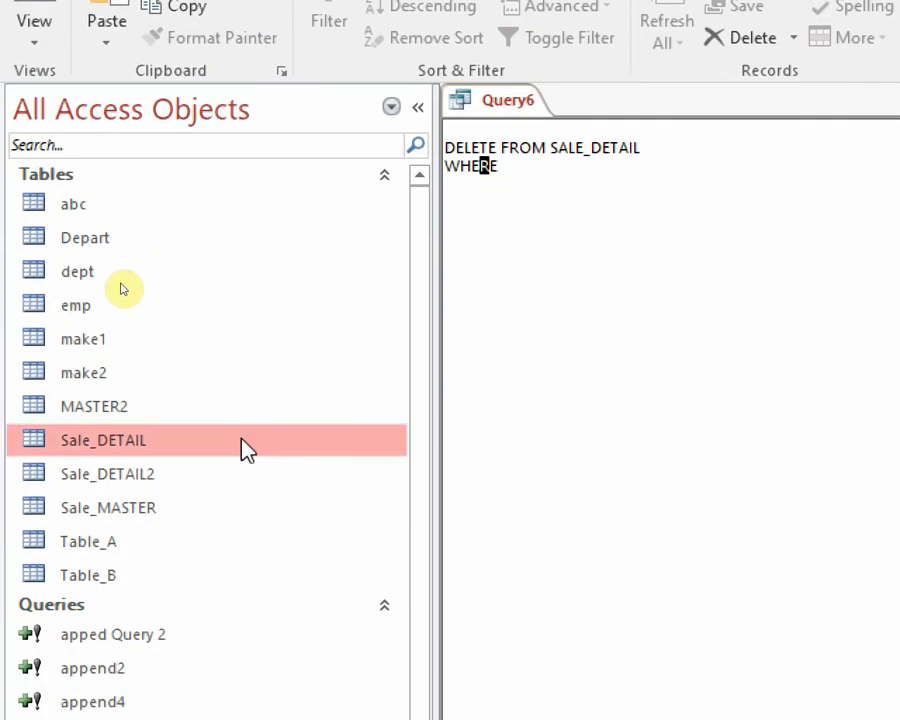
Step: Review the Sale_DETAIL table's columns and records for a deletion condition, and return to the query
{"action": "right_click", "coordinate": [247, 450]}
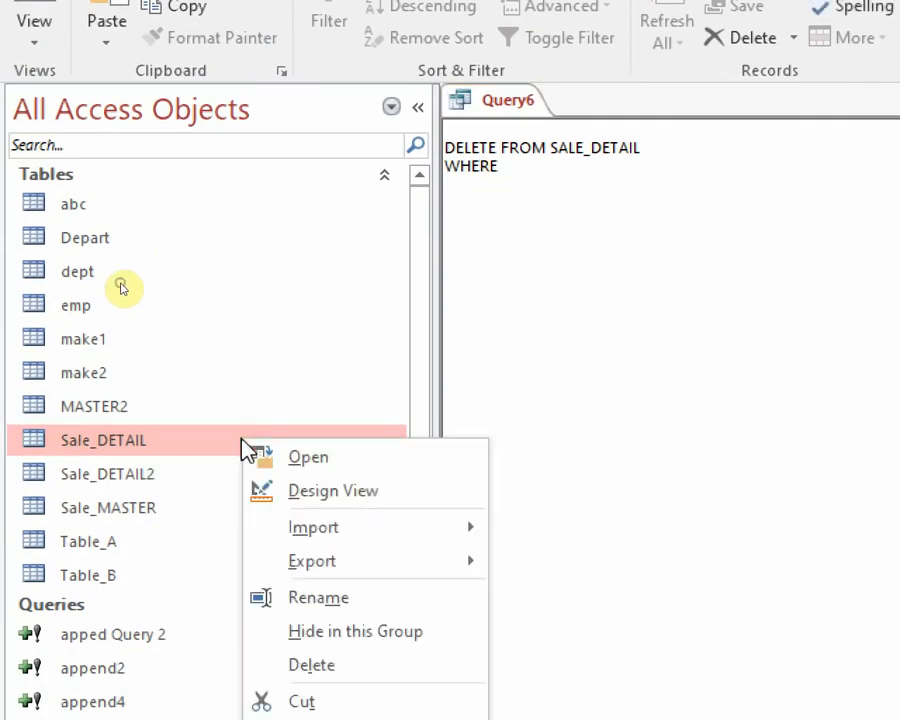
{"action": "left_click", "coordinate": [292, 462]}
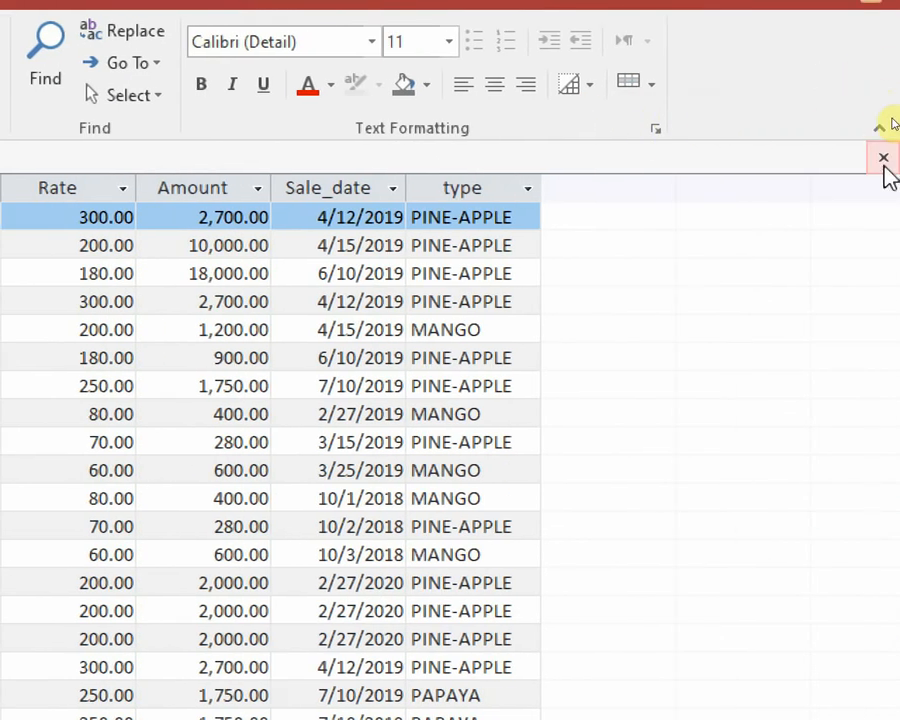
{"action": "left_click", "coordinate": [882, 157]}
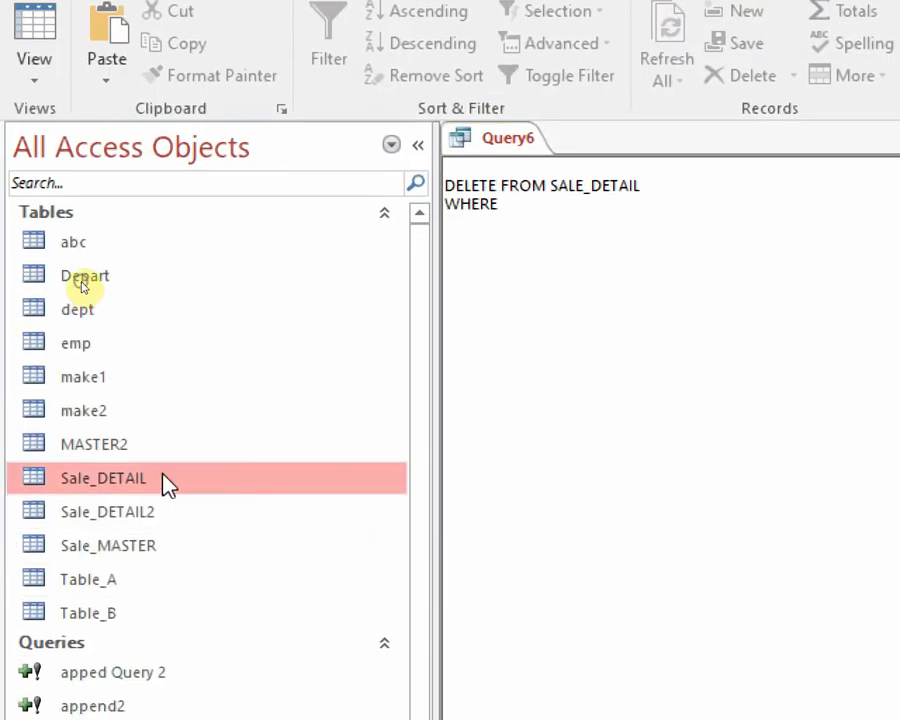
{"action": "right_click", "coordinate": [165, 484]}
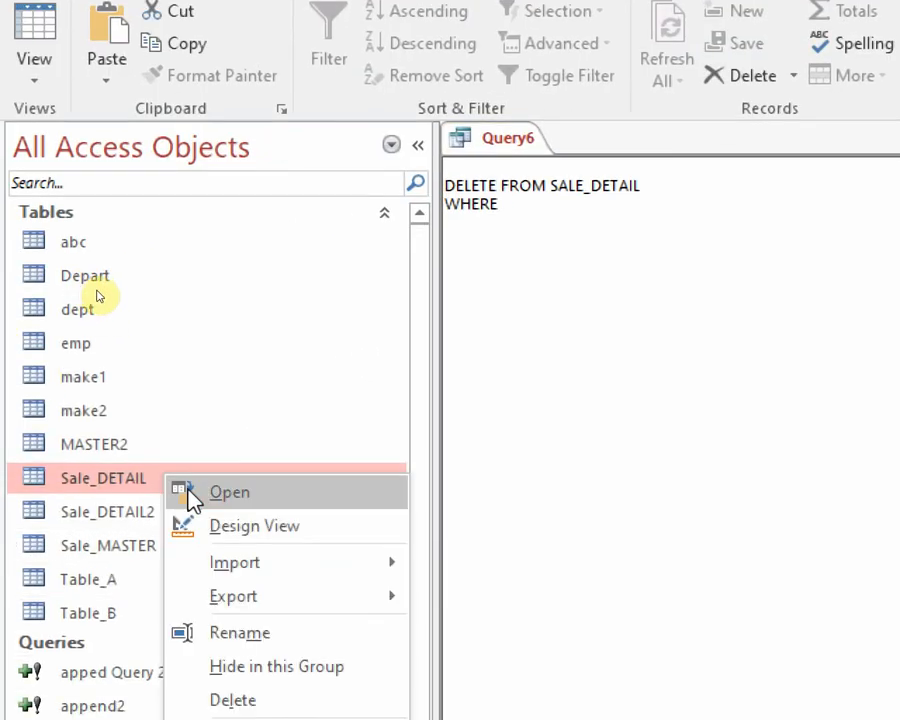
{"action": "left_click", "coordinate": [232, 492]}
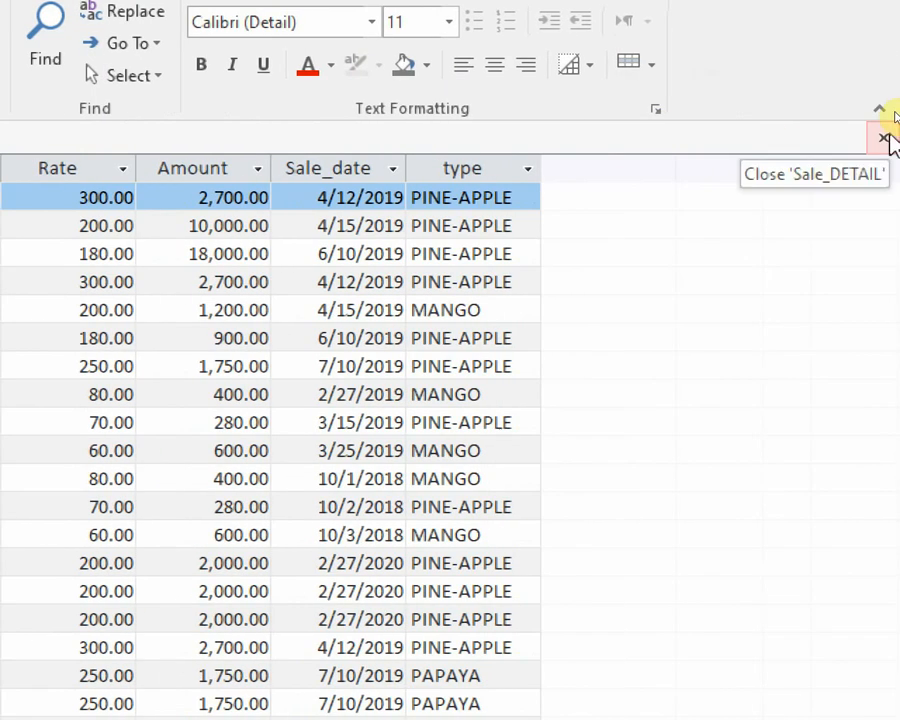
{"action": "left_click", "coordinate": [886, 139]}
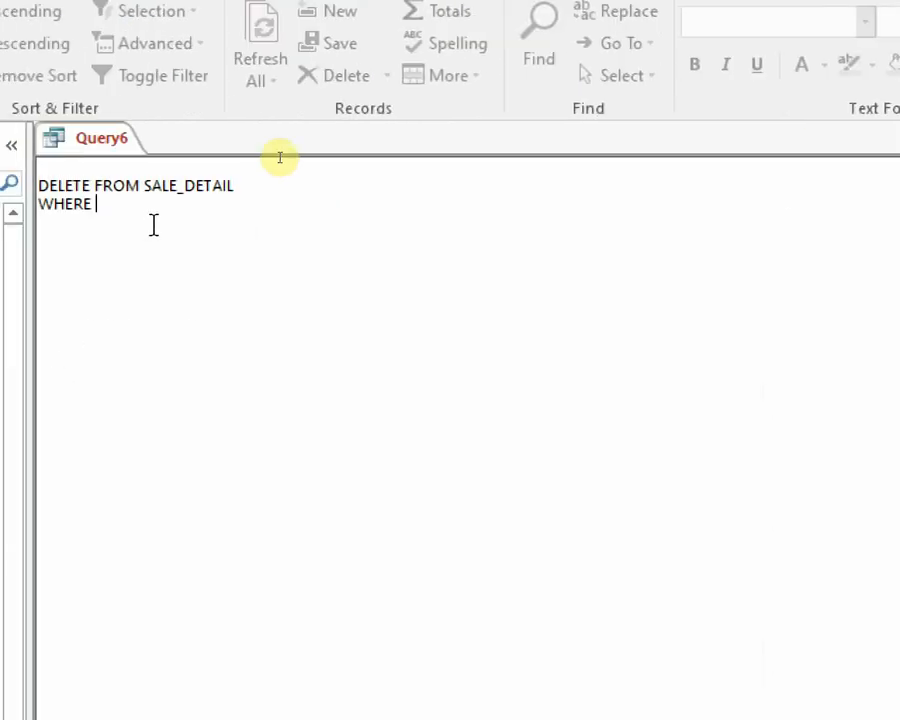
Step: Complete the WHERE clause with the condition CODE ='0004';
{"action": "type", "text": "CODE"}
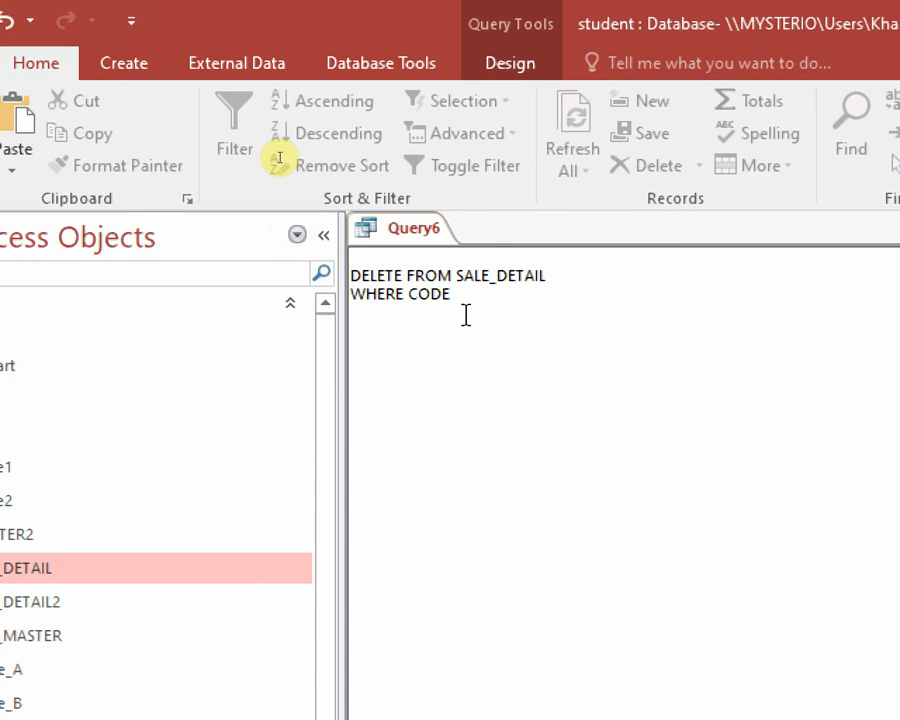
{"action": "type", "text": " ="}
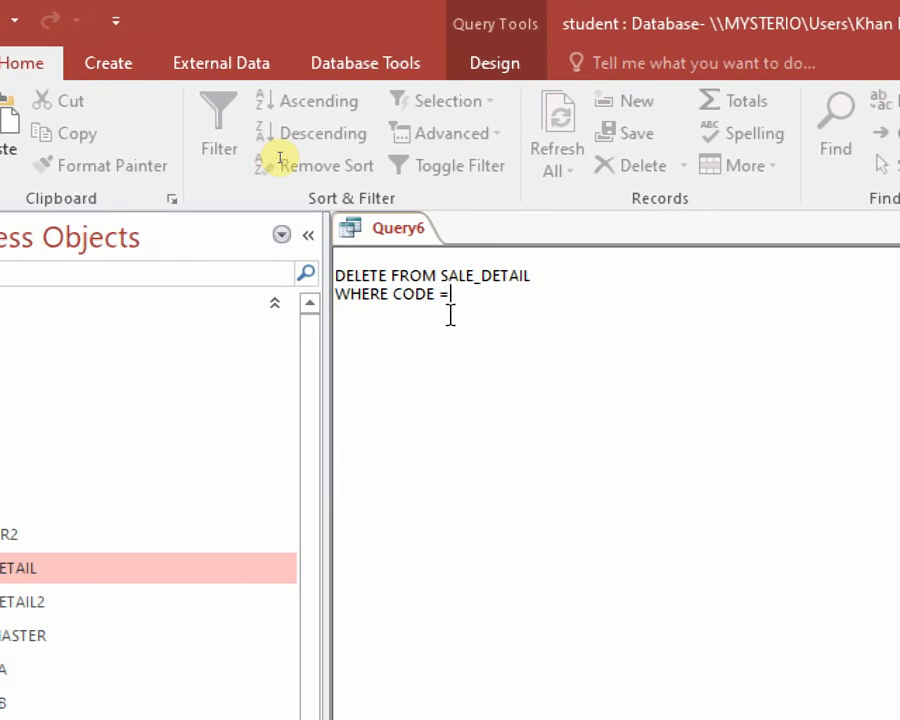
{"action": "type", "text": " '"}
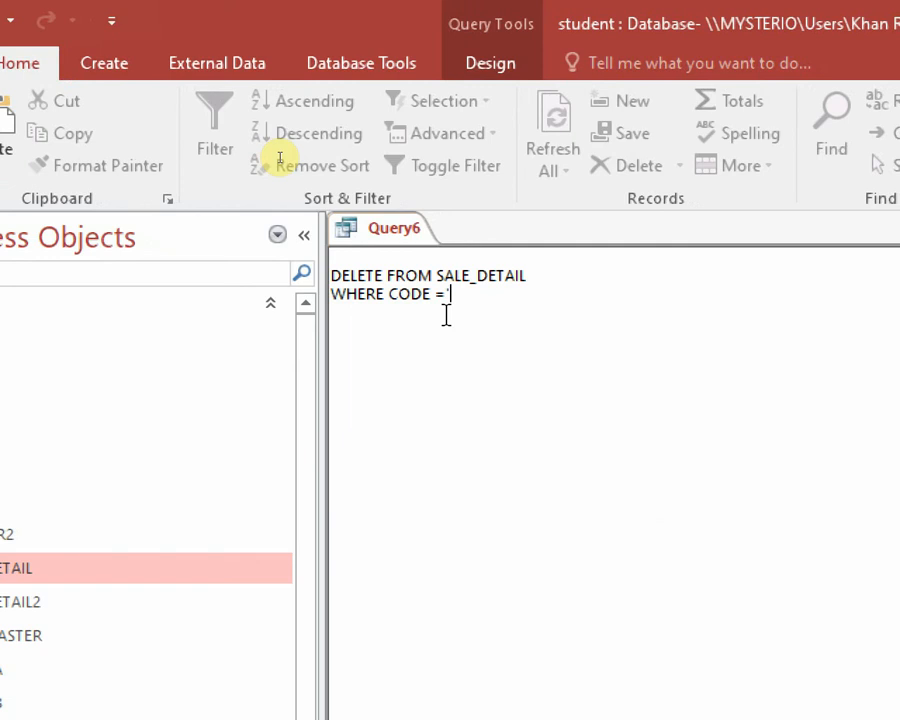
{"action": "type", "text": "0004';"}
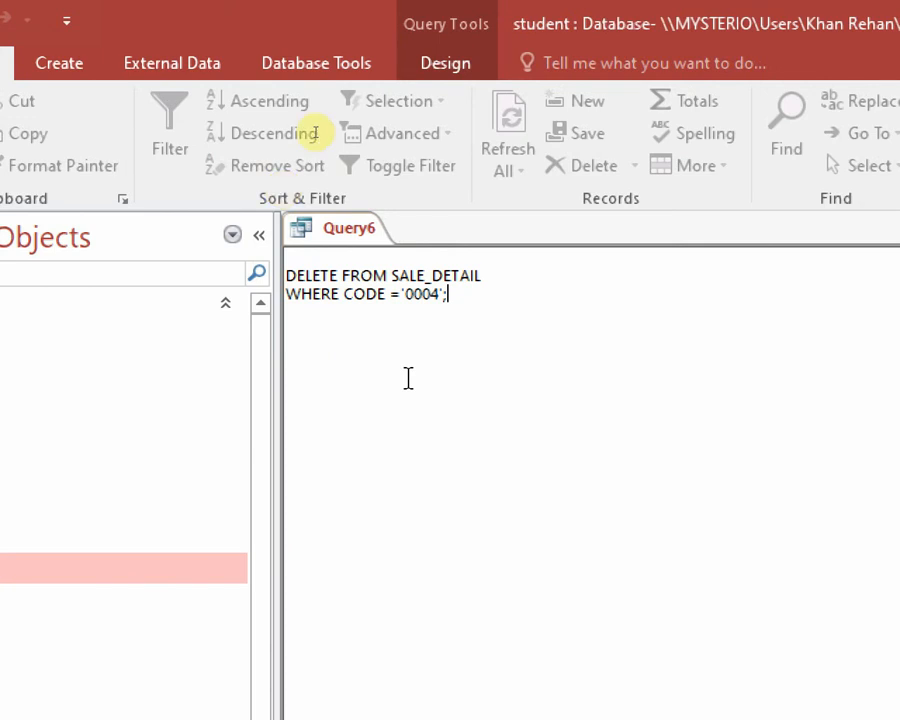
Step: Try to run the delete query on SALE_DETAIL with the CODE ='0004' condition, and dismiss the parameter prompt
{"action": "left_click", "coordinate": [433, 68]}
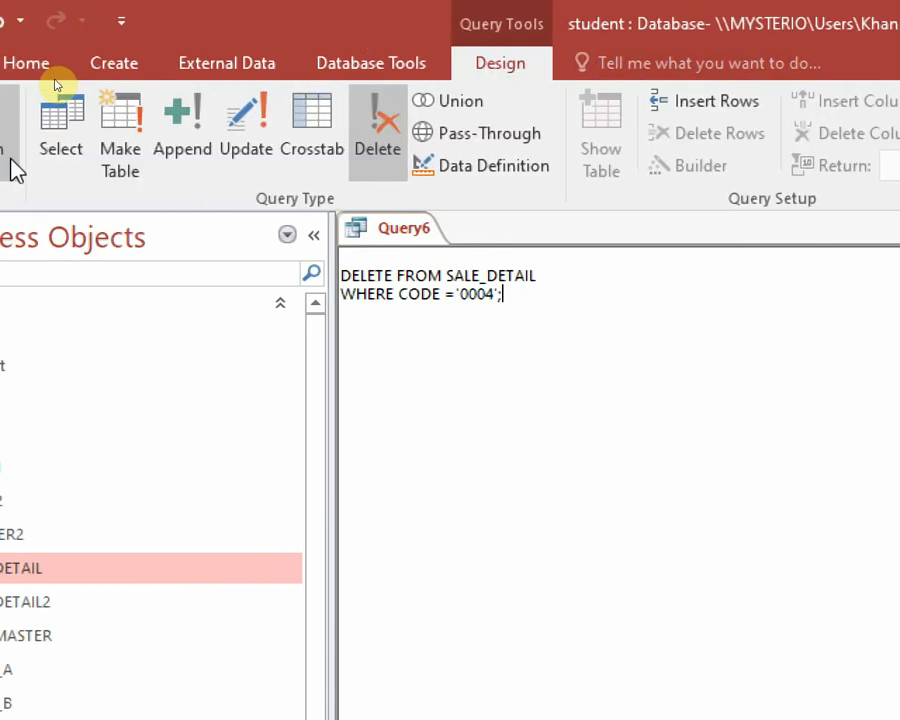
{"action": "left_click", "coordinate": [103, 150]}
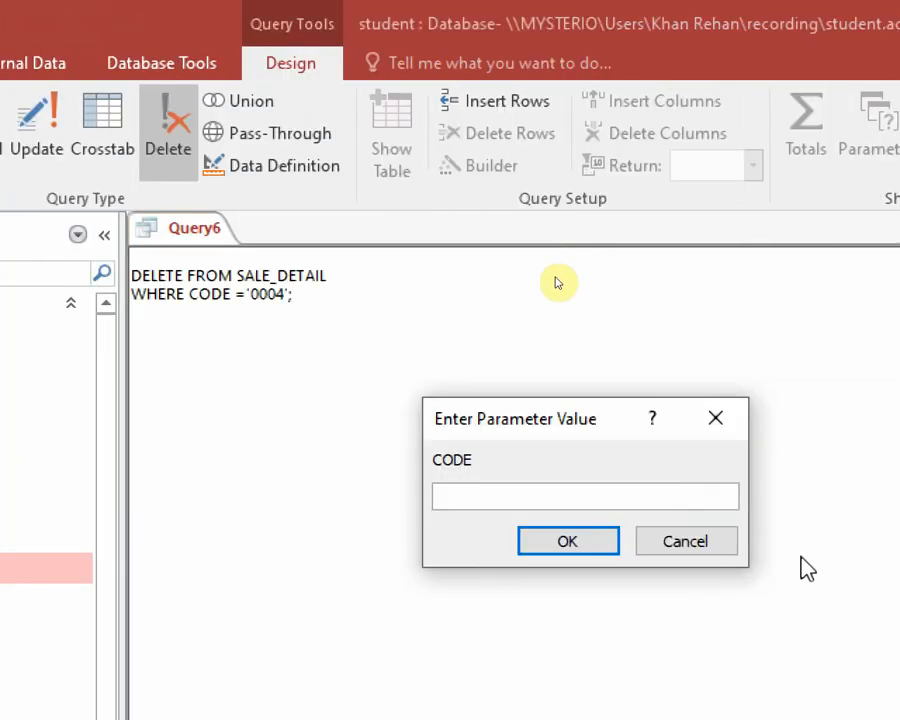
{"action": "left_click", "coordinate": [668, 546]}
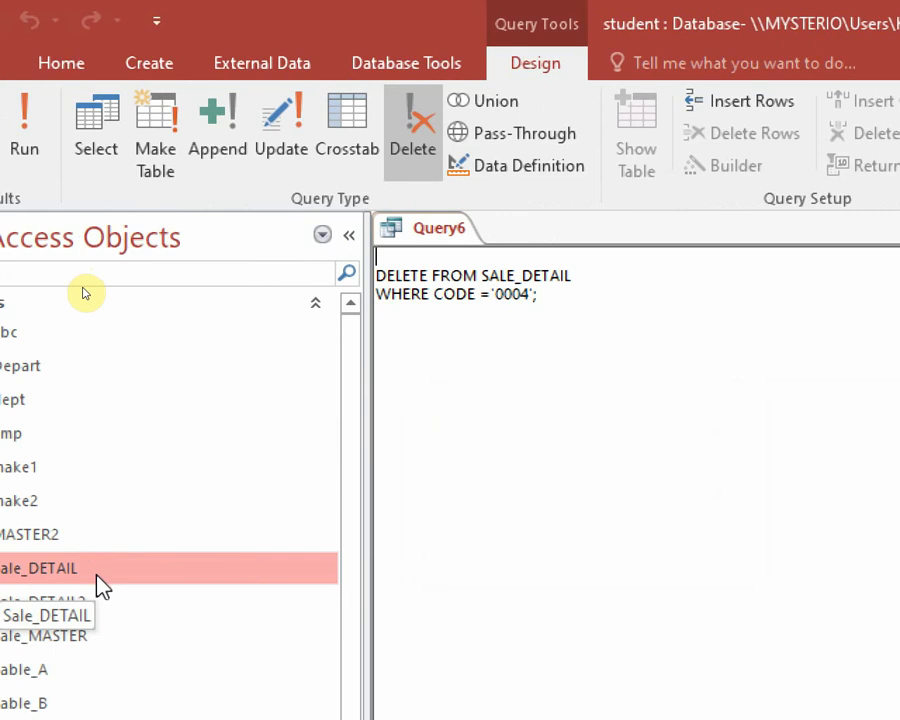
Step: Examine the Sale_DETAIL table's field names in its design and its records to identify the employee code field, and return to the query
{"action": "right_click", "coordinate": [97, 578]}
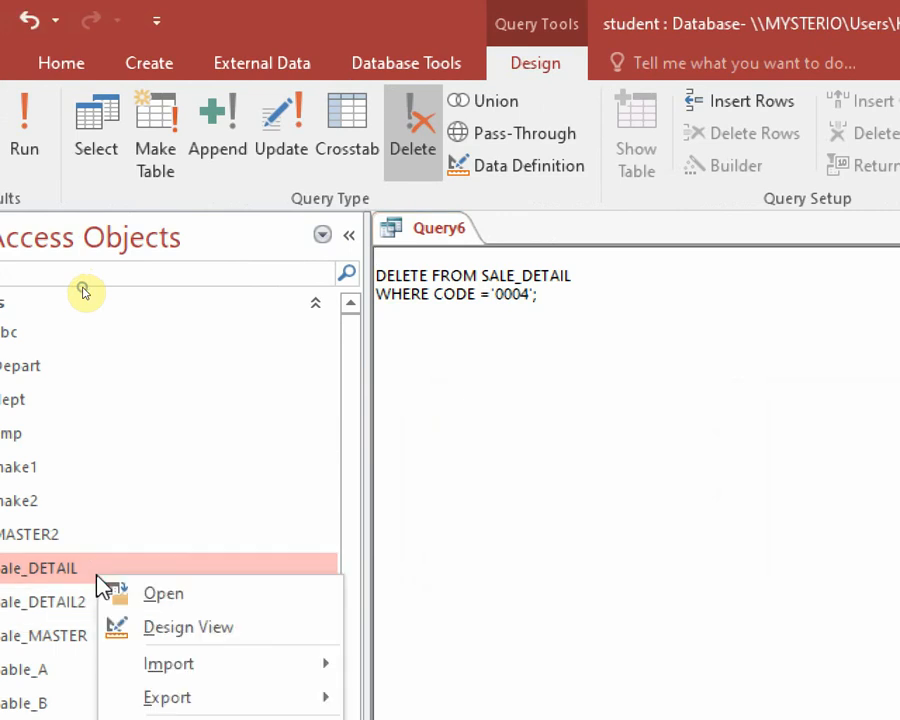
{"action": "left_click", "coordinate": [146, 627]}
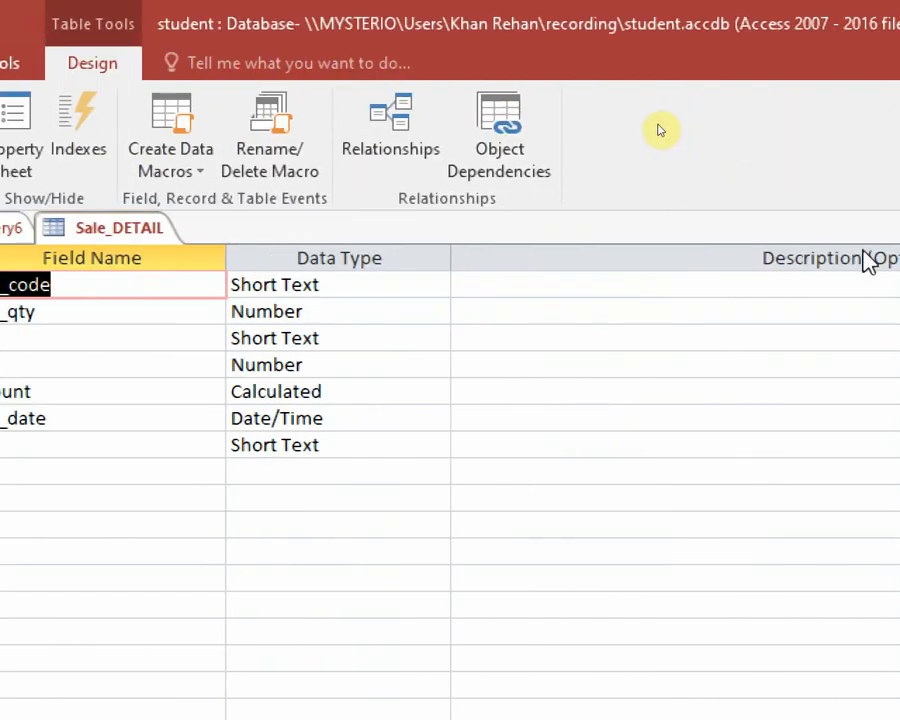
{"action": "left_click", "coordinate": [883, 227]}
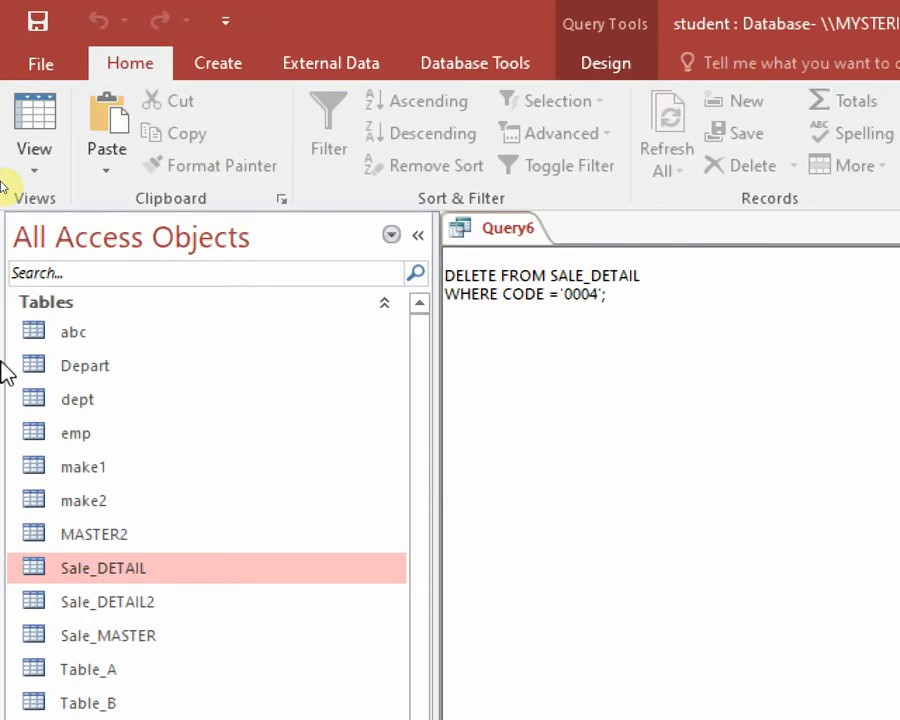
{"action": "right_click", "coordinate": [158, 570]}
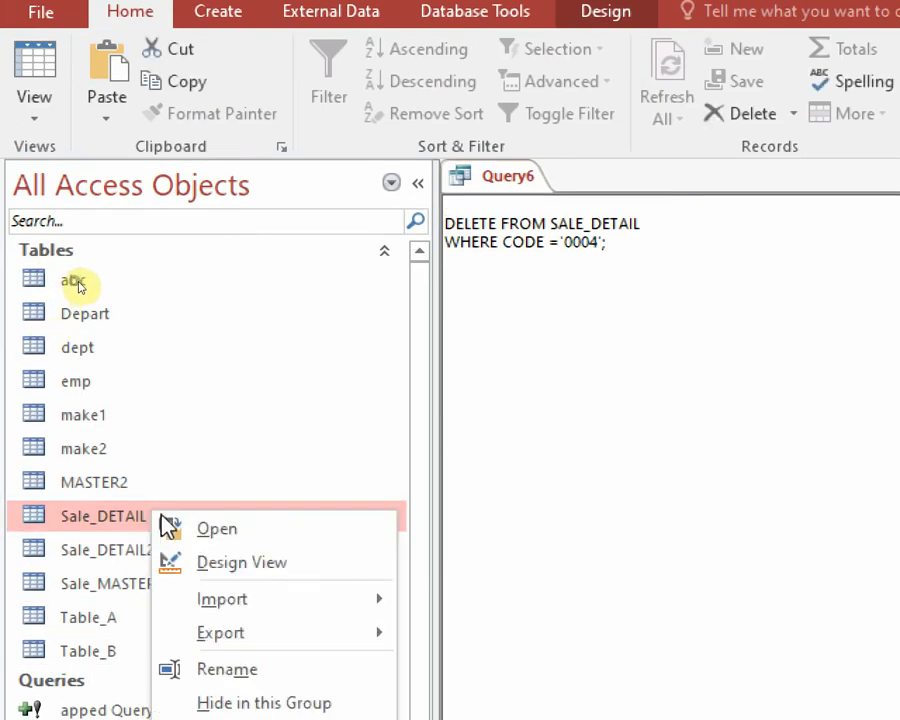
{"action": "left_click", "coordinate": [196, 562]}
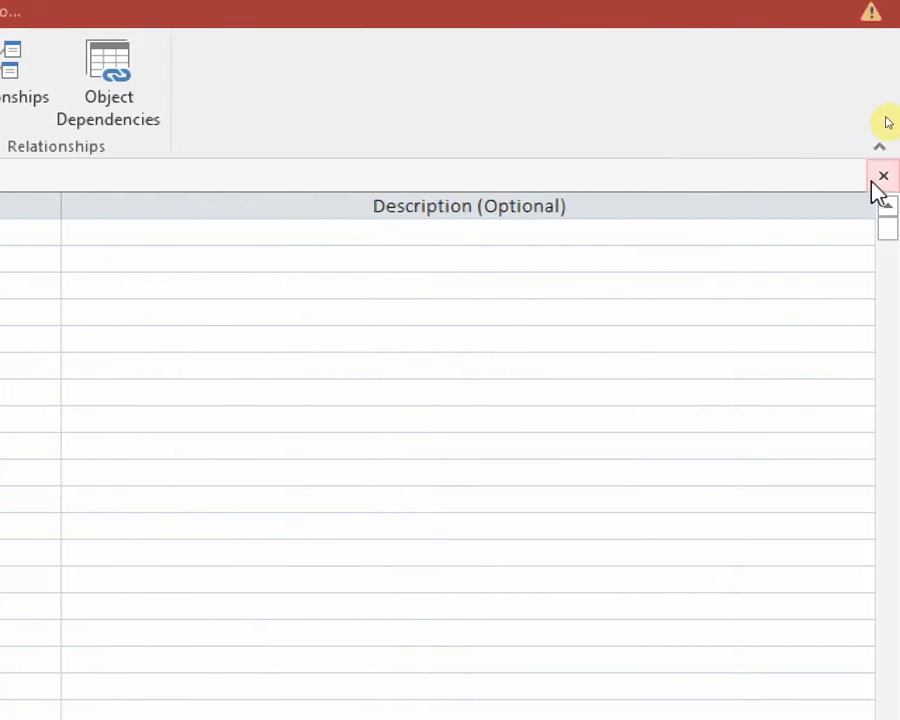
{"action": "left_click", "coordinate": [882, 180]}
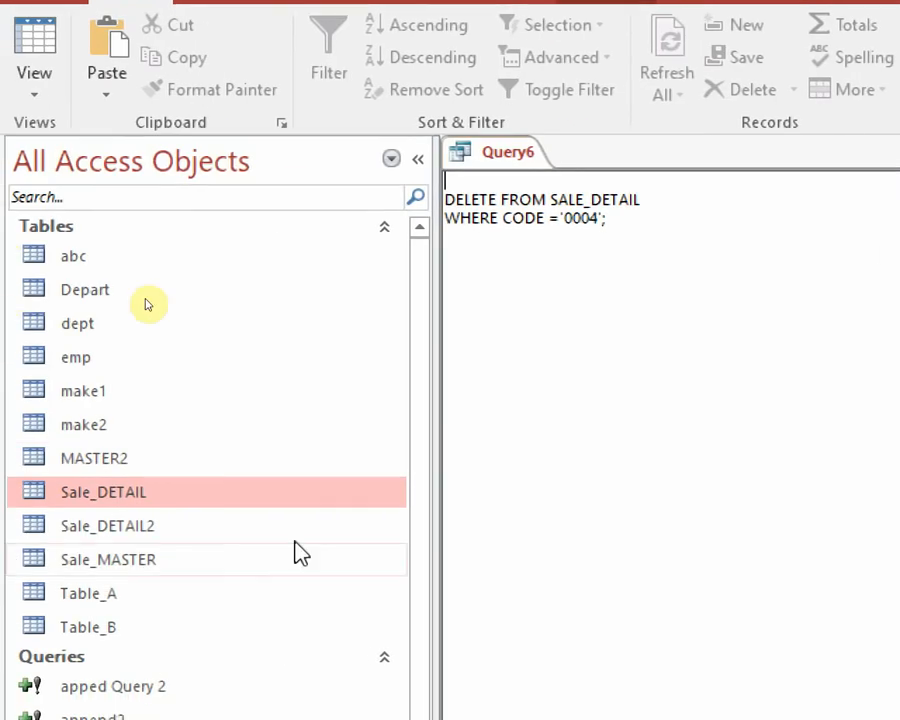
{"action": "right_click", "coordinate": [82, 495]}
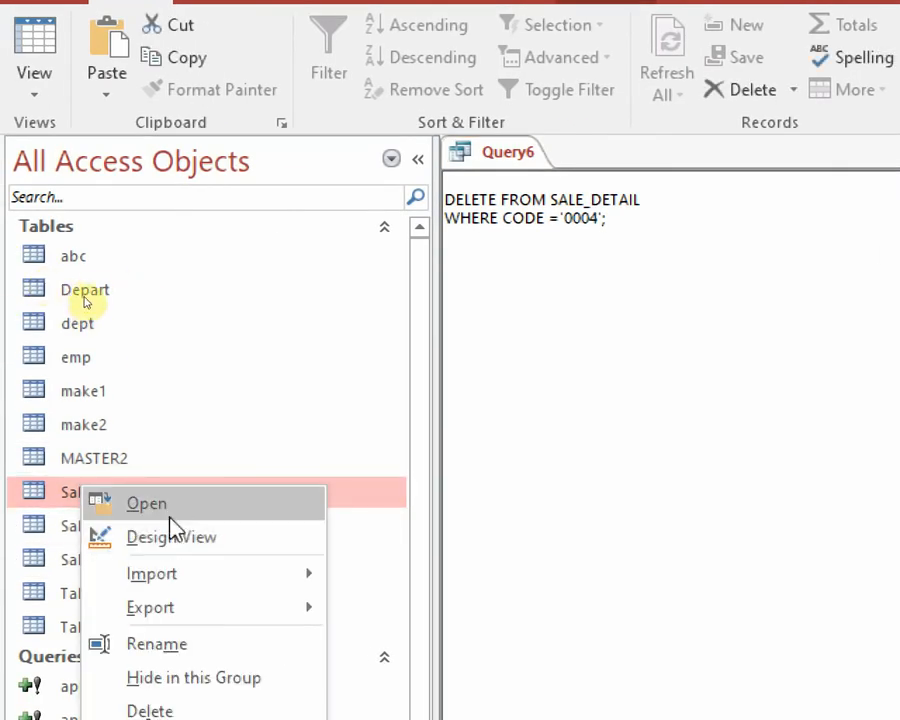
{"action": "left_click", "coordinate": [176, 506]}
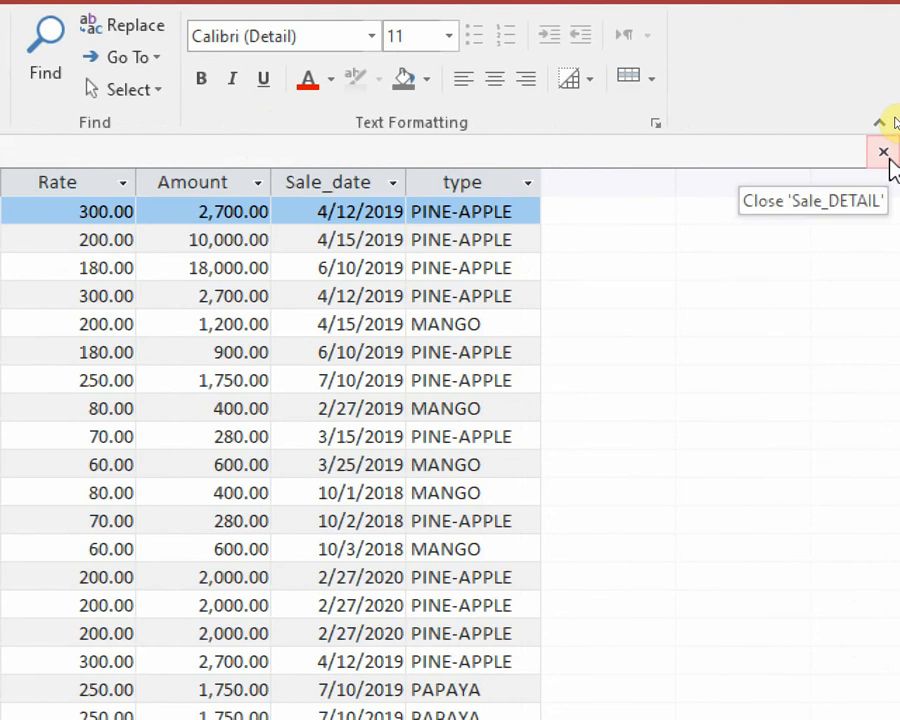
{"action": "left_click", "coordinate": [883, 150]}
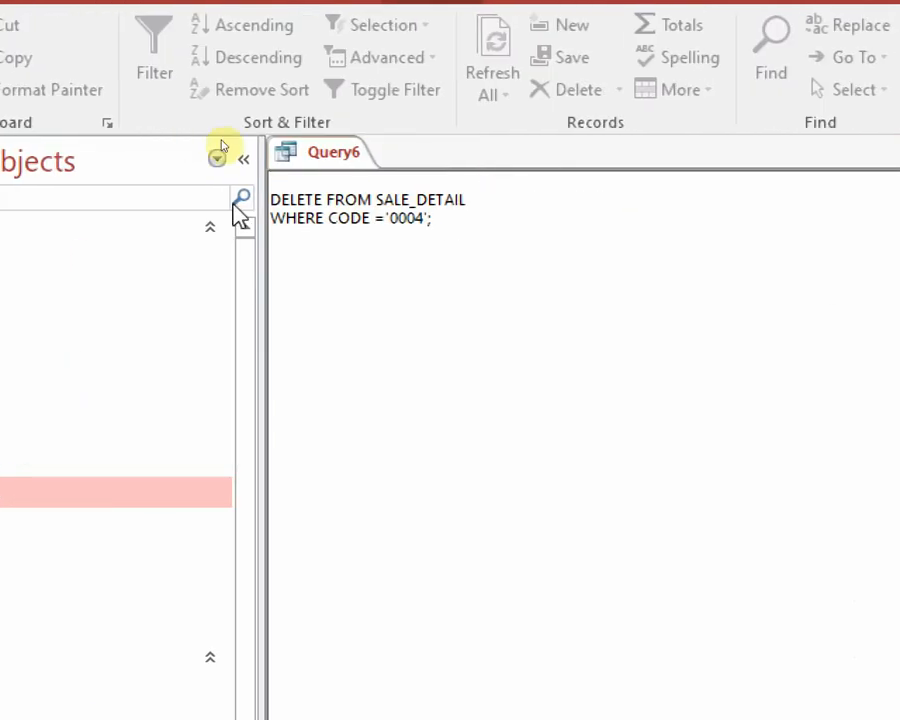
Step: Change the field name in the query's WHERE condition to EMP_CODE
{"action": "left_click_drag", "start_coordinate": [336, 218], "coordinate": [329, 217]}
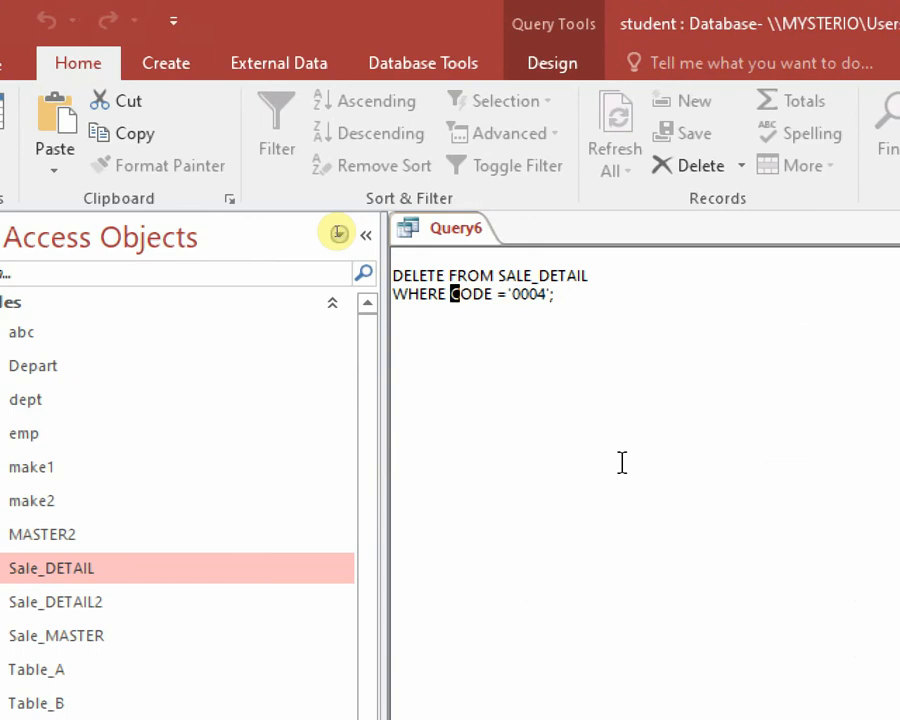
{"action": "key", "text": "Left"}
{"action": "type", "text": "EMP"}
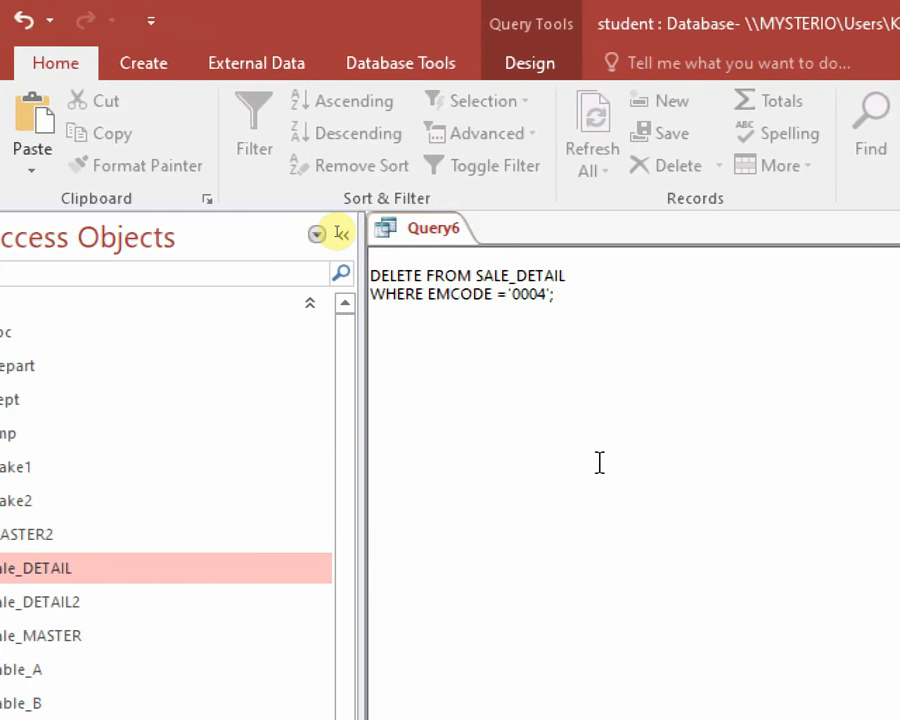
{"action": "type", "text": "_"}
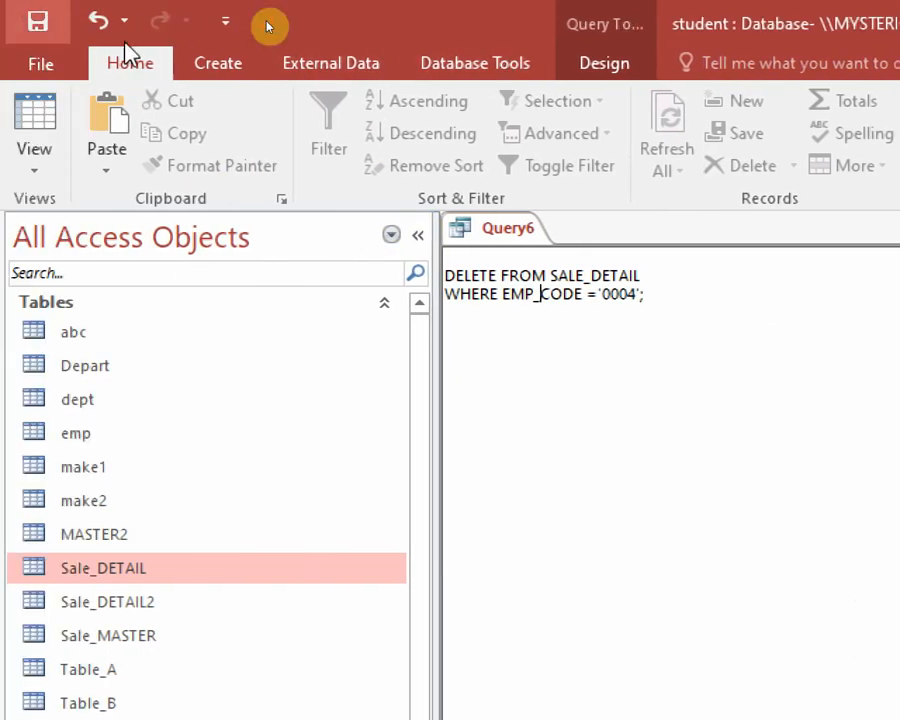
Step: Run the delete query on SALE_DETAIL, confirm the row deletion, and check the table's remaining records
{"action": "left_click", "coordinate": [637, 63]}
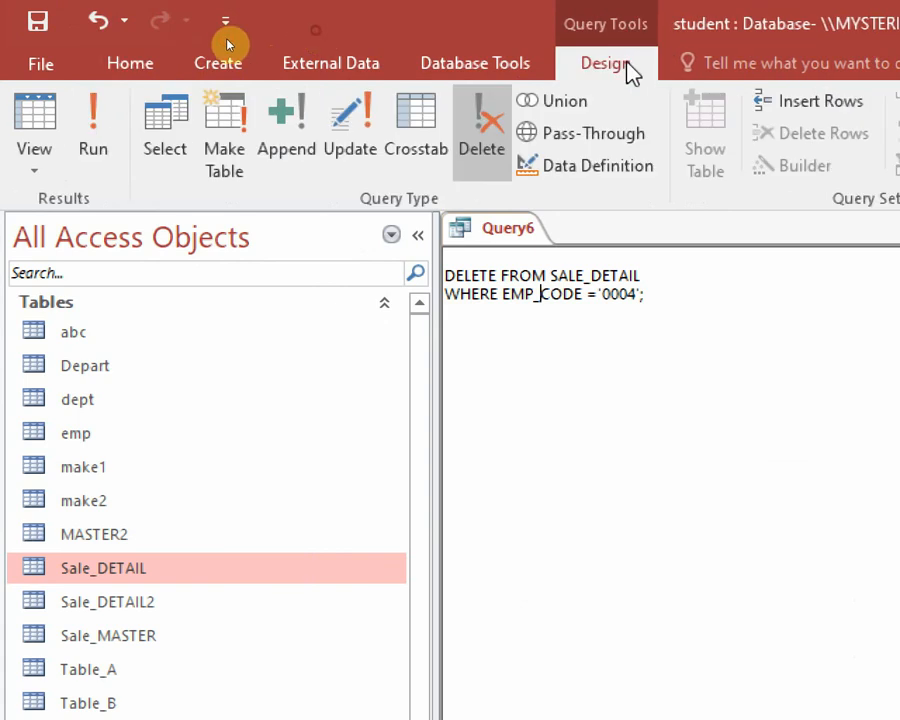
{"action": "left_click", "coordinate": [100, 134]}
{"action": "left_click_drag", "start_coordinate": [744, 608], "coordinate": [414, 355]}
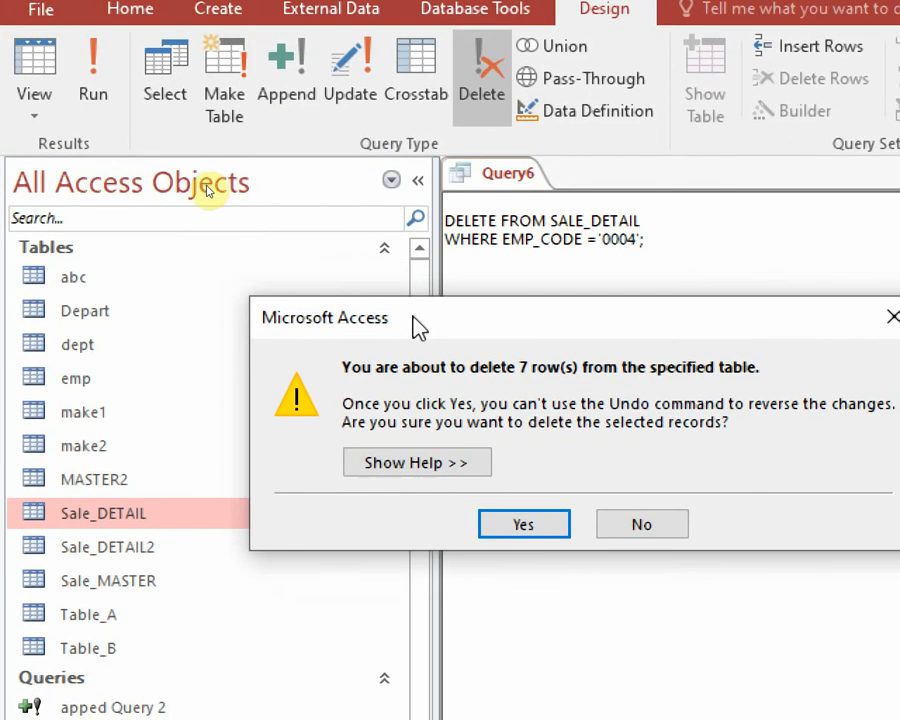
{"action": "left_click", "coordinate": [539, 523]}
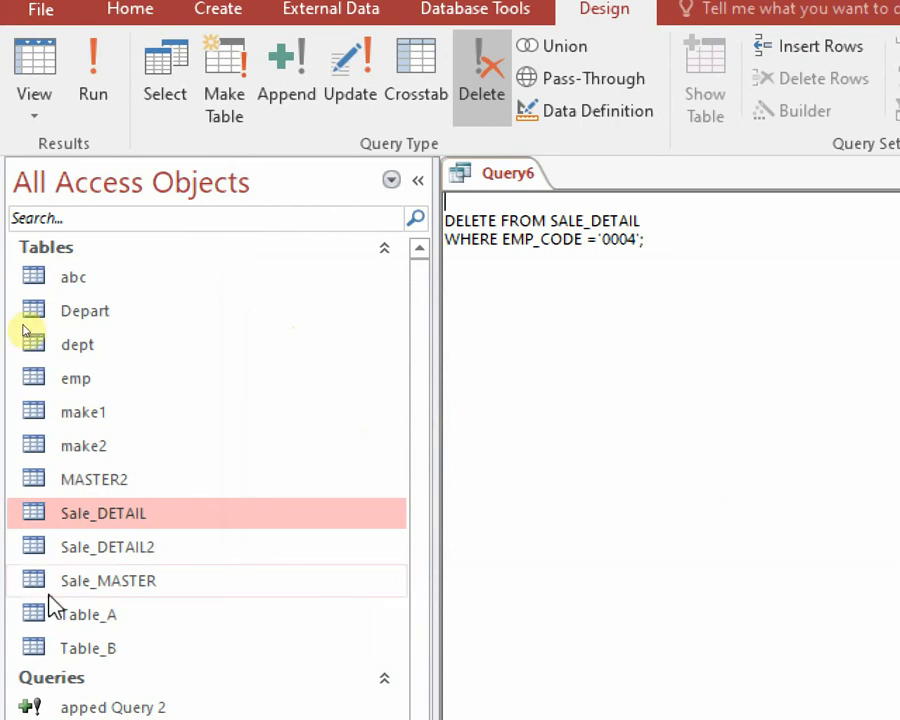
{"action": "double_click", "coordinate": [162, 516]}
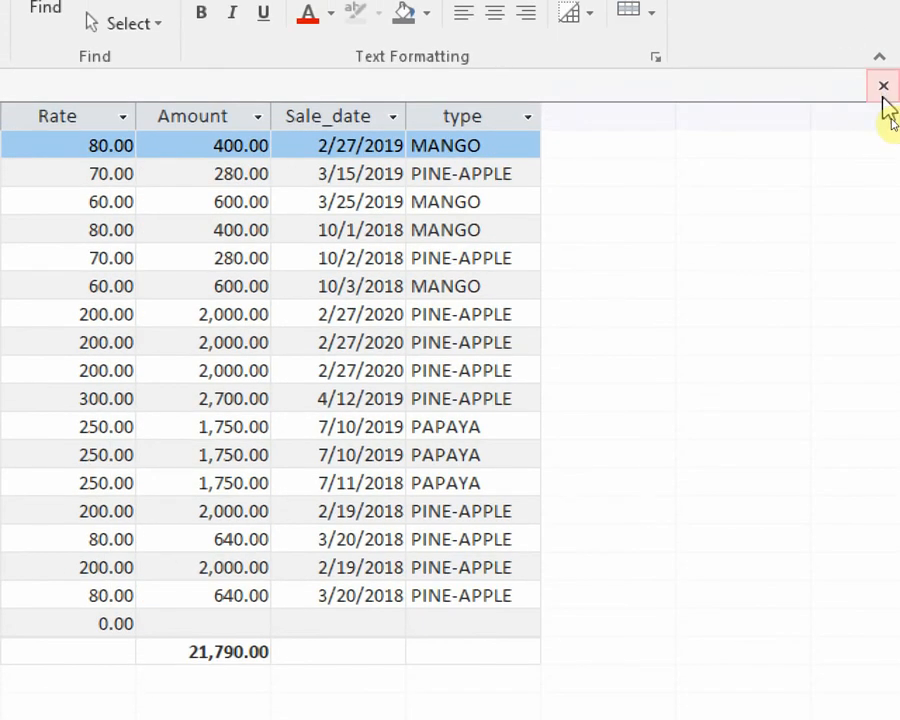
{"action": "left_click", "coordinate": [882, 86]}
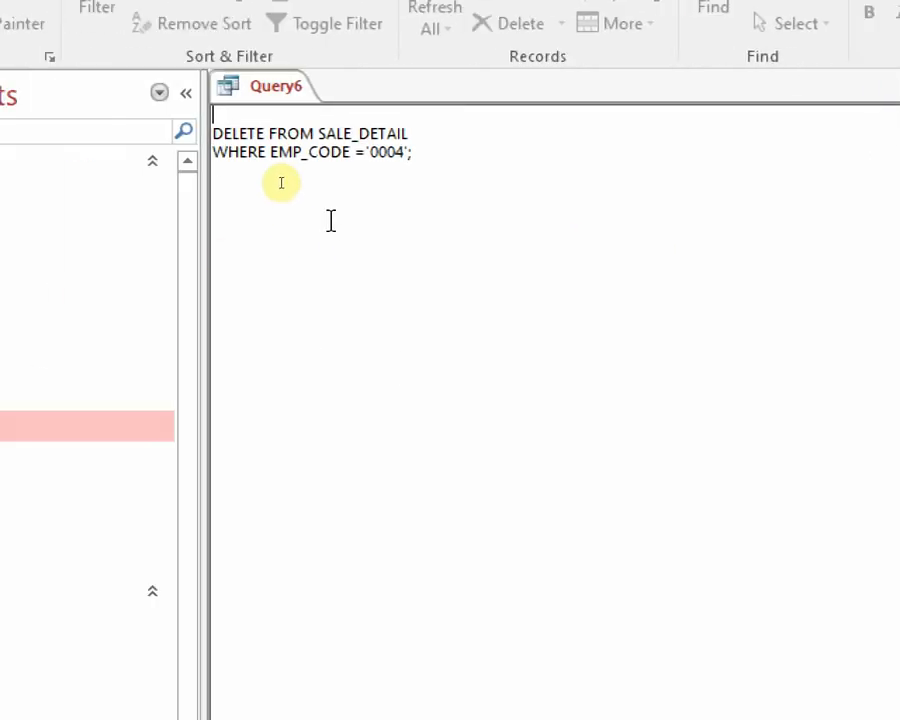
{"action": "left_click", "coordinate": [352, 152]}
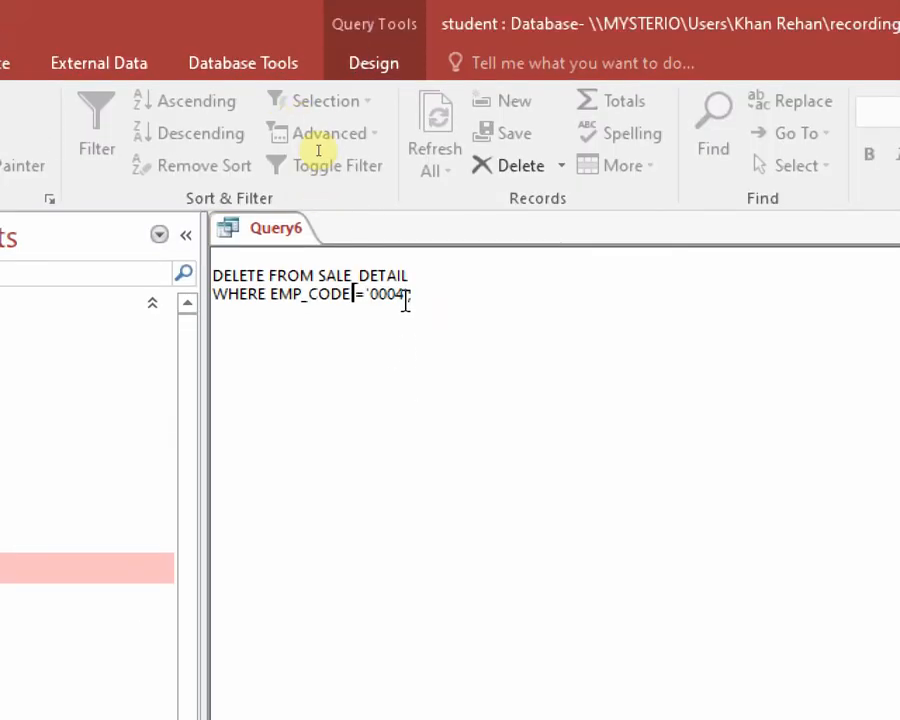
{"action": "left_click", "coordinate": [405, 294]}
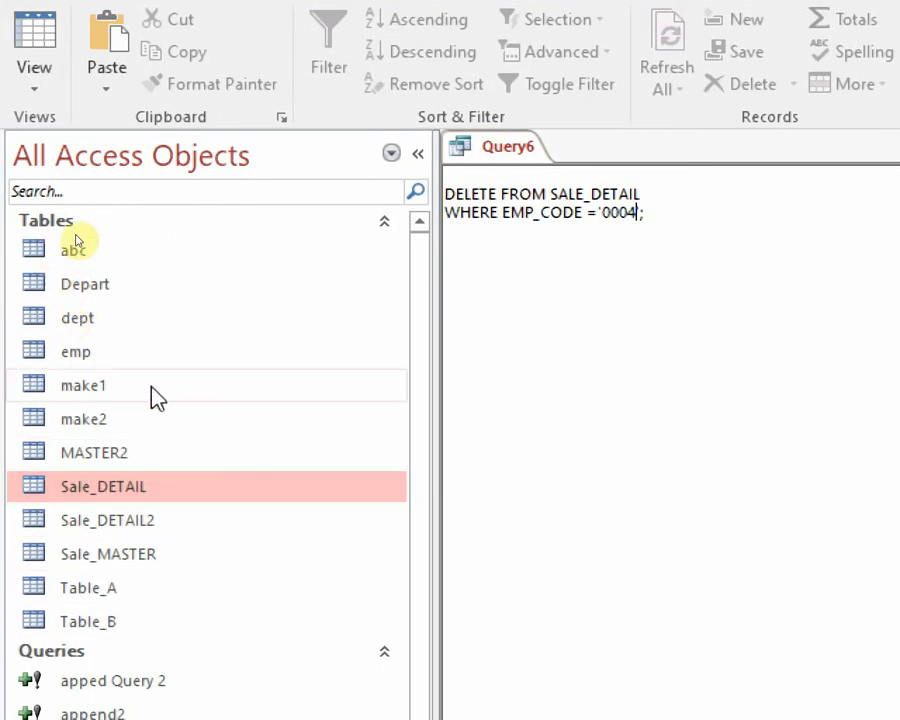
Step: Examine the related sales records under each employee in the Sale_MASTER table, and return to the query
{"action": "left_click", "coordinate": [124, 558]}
{"action": "double_click", "coordinate": [120, 556]}
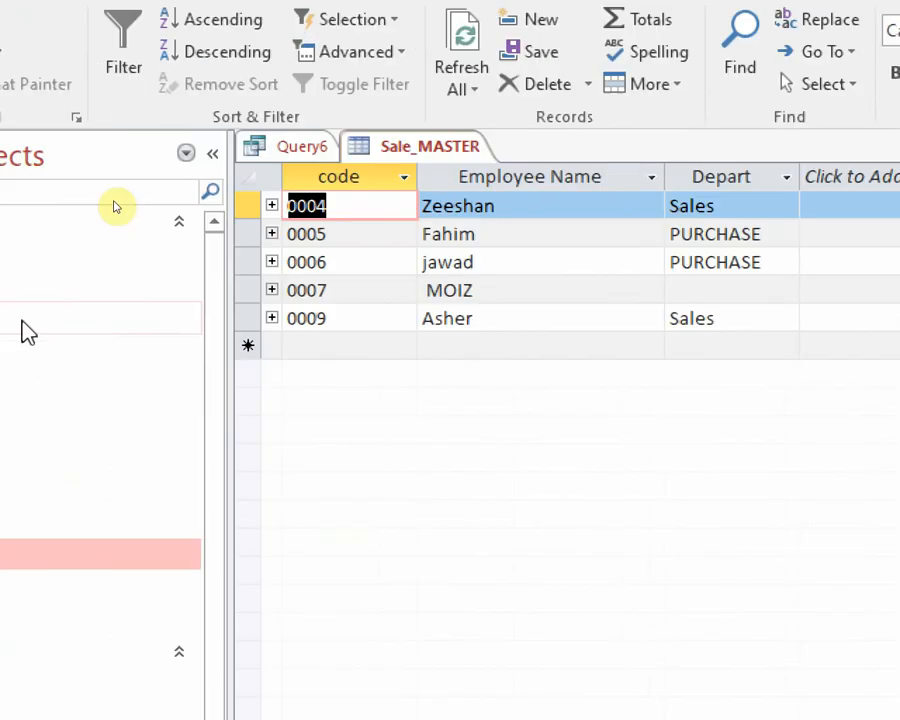
{"action": "left_click", "coordinate": [307, 205]}
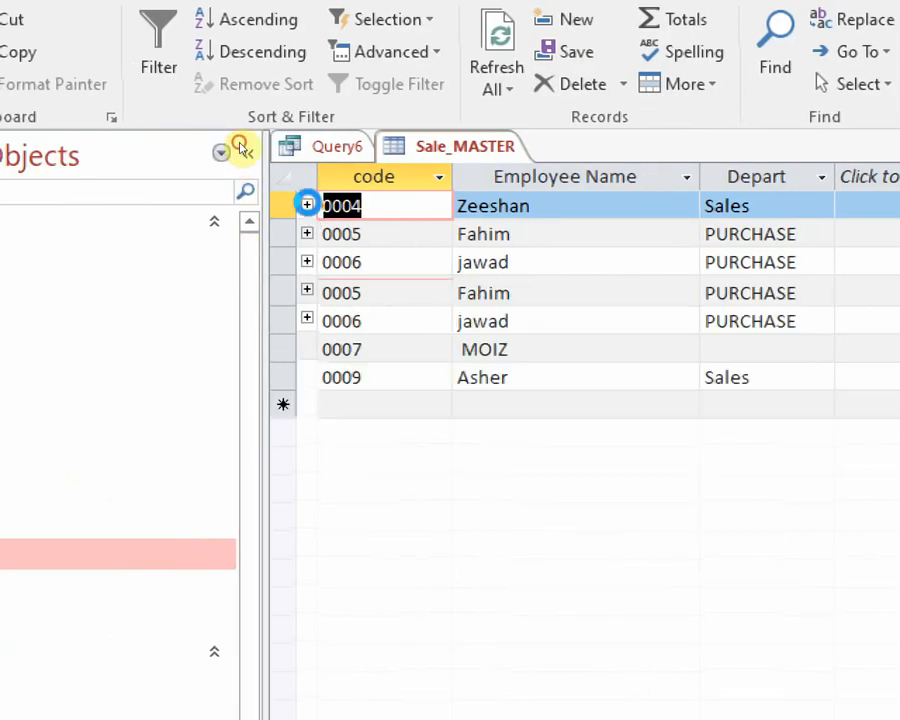
{"action": "left_click", "coordinate": [307, 207]}
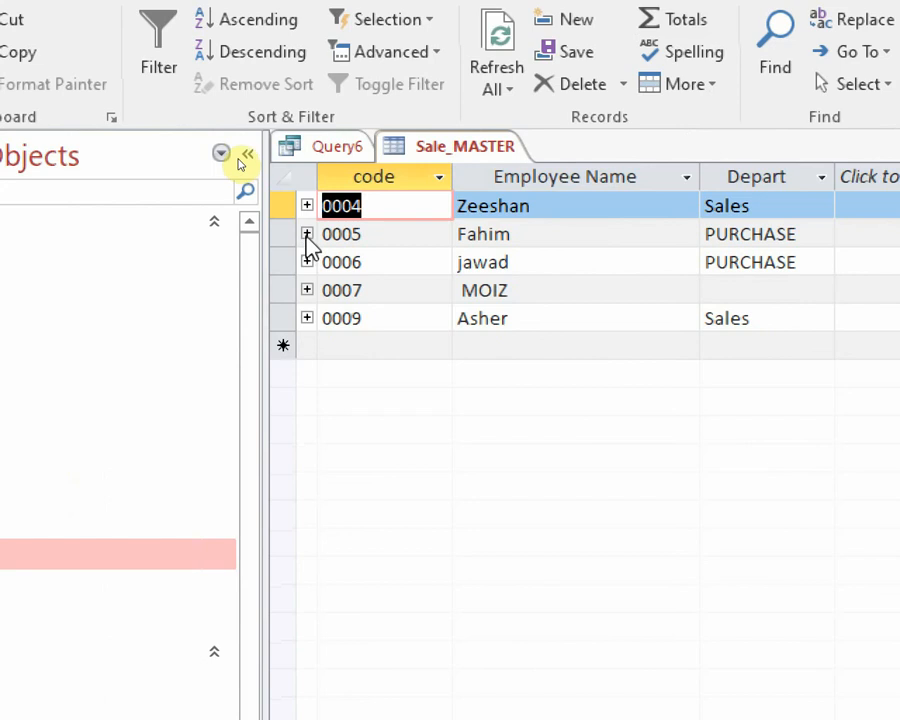
{"action": "left_click", "coordinate": [307, 234]}
{"action": "left_click", "coordinate": [307, 234]}
{"action": "left_click", "coordinate": [307, 262]}
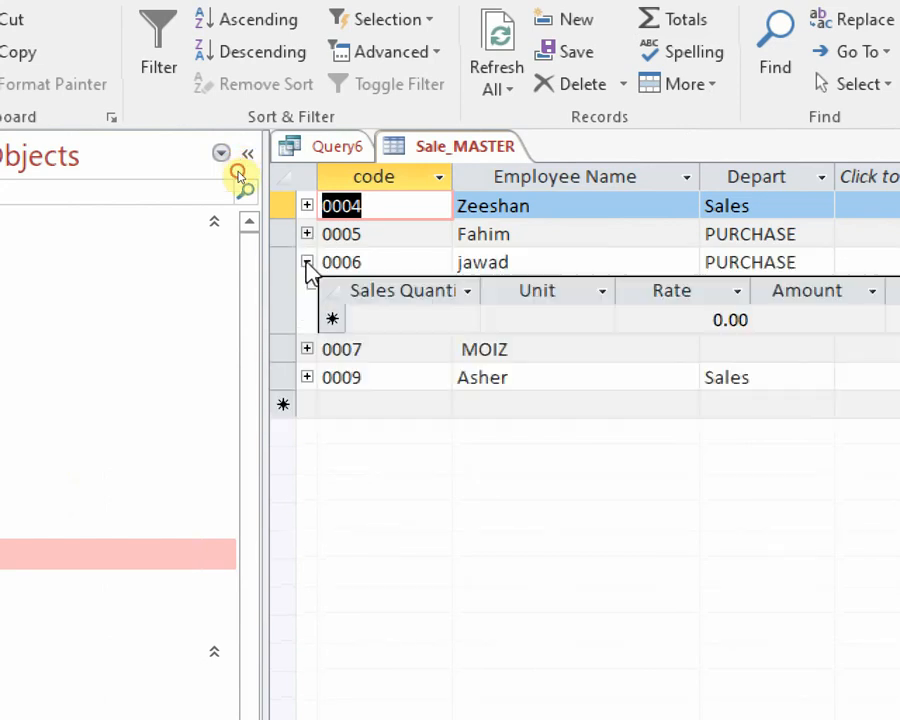
{"action": "left_click", "coordinate": [307, 262]}
{"action": "left_click", "coordinate": [307, 290]}
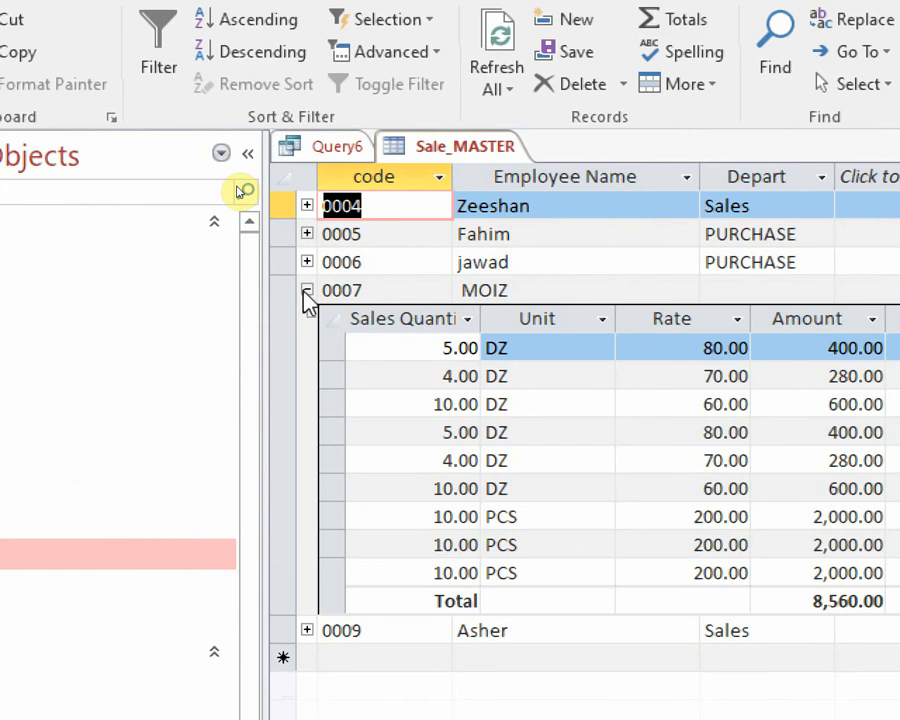
{"action": "left_click", "coordinate": [307, 290]}
{"action": "left_click", "coordinate": [307, 318]}
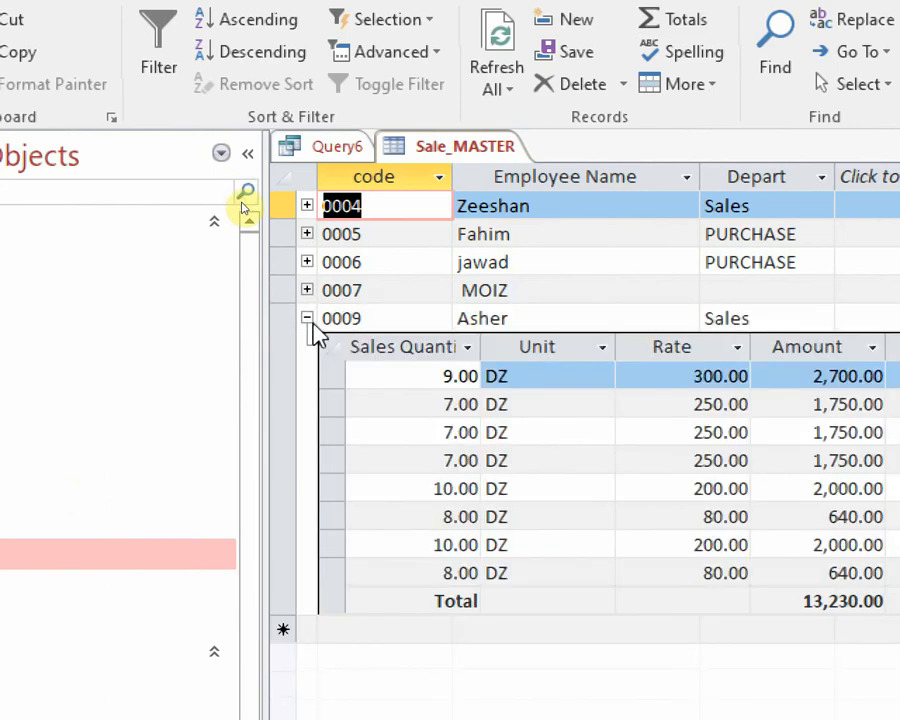
{"action": "left_click", "coordinate": [307, 318]}
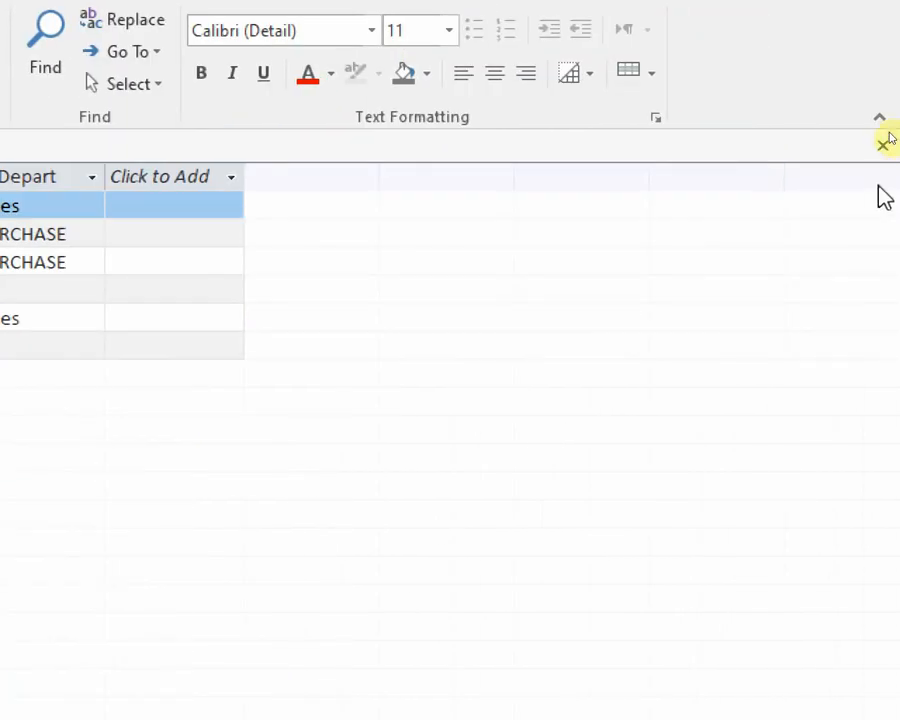
{"action": "left_click", "coordinate": [884, 145]}
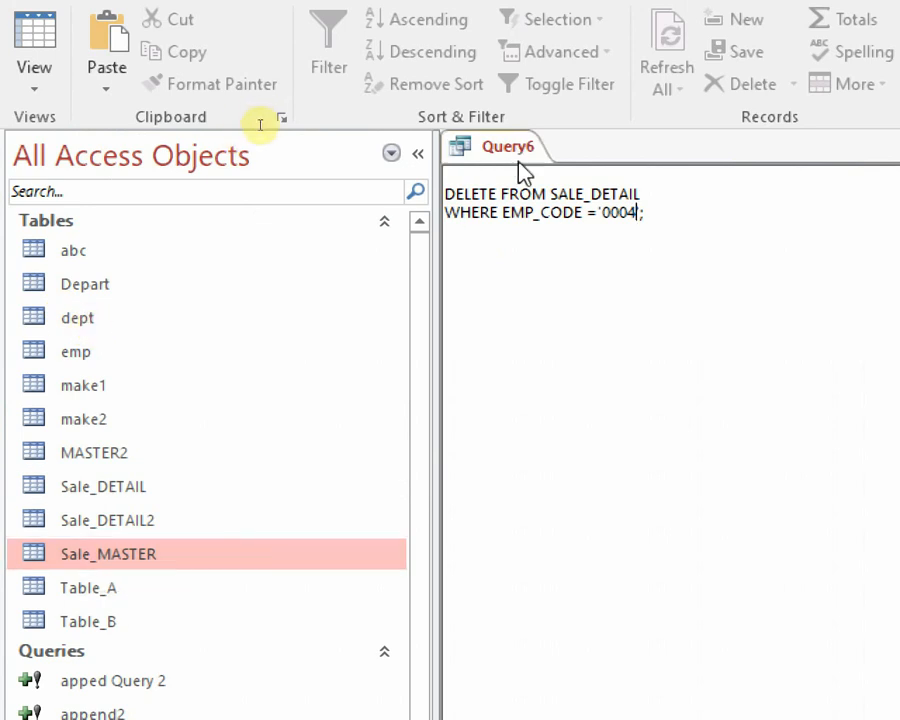
Step: Change the delete query's target table to SALE_MASTER
{"action": "left_click", "coordinate": [591, 193]}
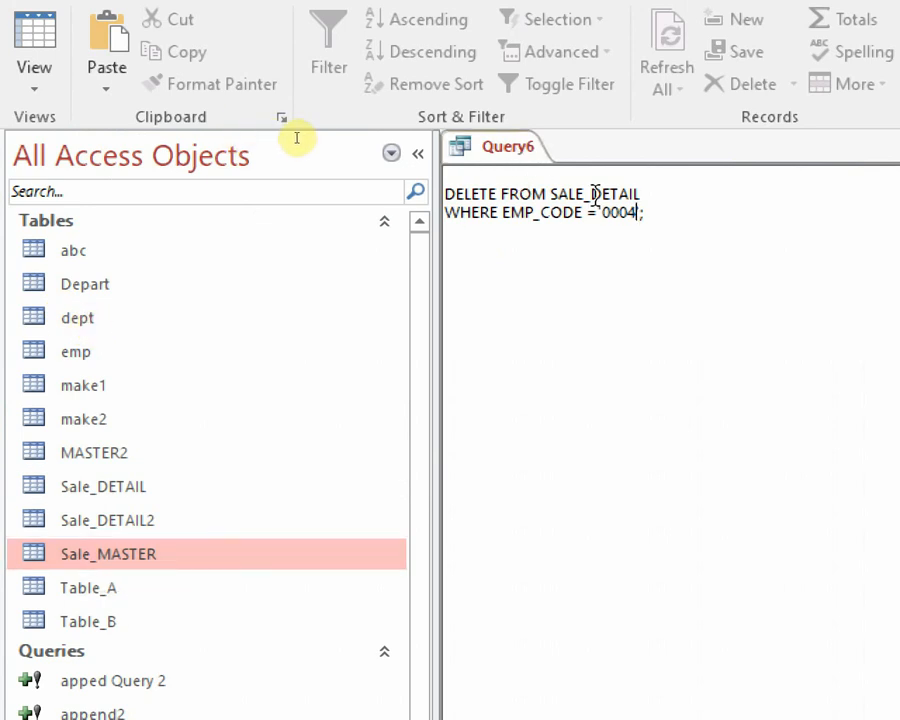
{"action": "type", "text": "MASTER"}
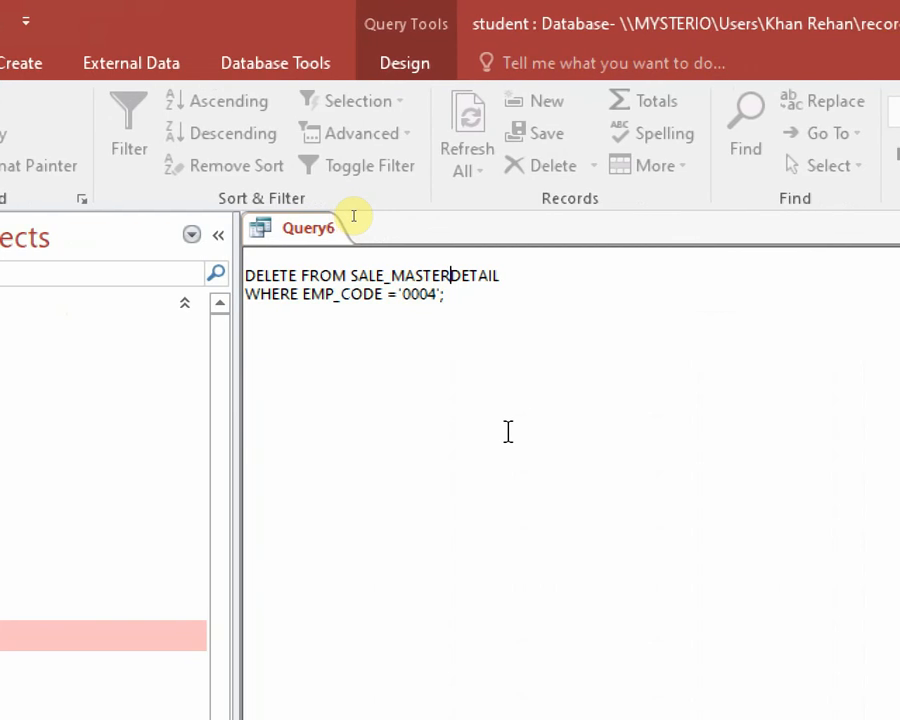
{"action": "key", "text": "Delete"}
{"action": "key", "text": "Delete"}
{"action": "key", "text": "Delete"}
{"action": "key", "text": "Delete"}
{"action": "key", "text": "Delete"}
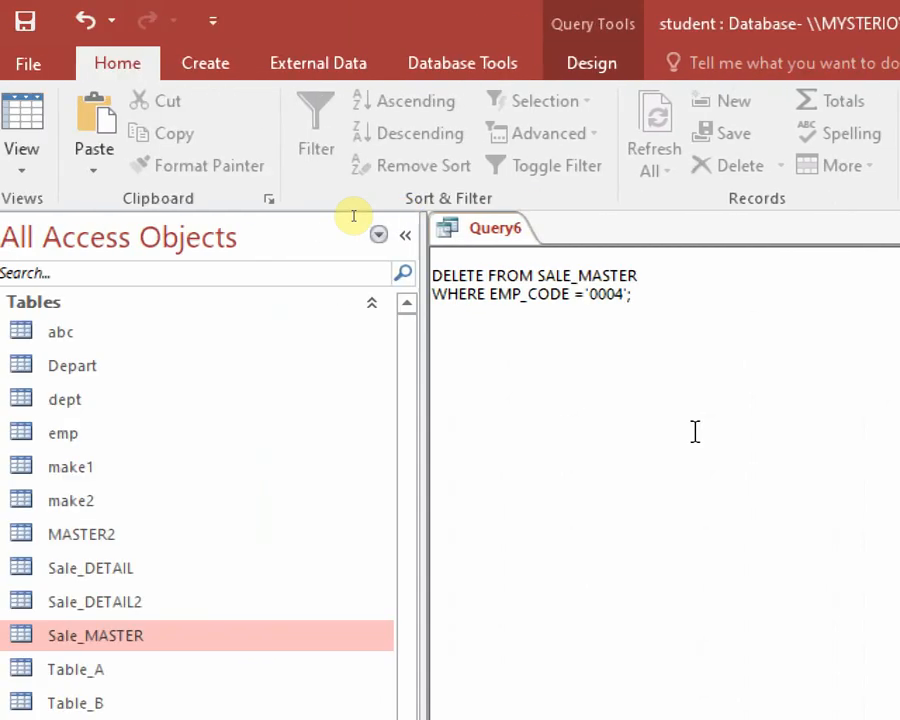
{"action": "left_click", "coordinate": [695, 432]}
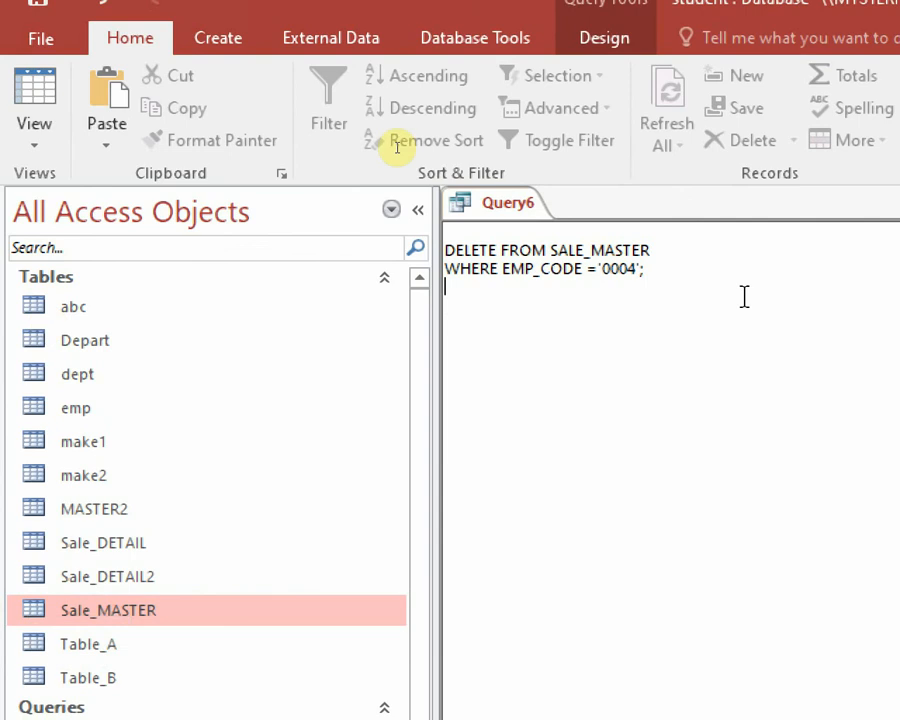
Step: Check the Sale_MASTER table's field names in its design, and change the field in the query's WHERE condition to CODE
{"action": "left_click_drag", "start_coordinate": [556, 268], "coordinate": [475, 268]}
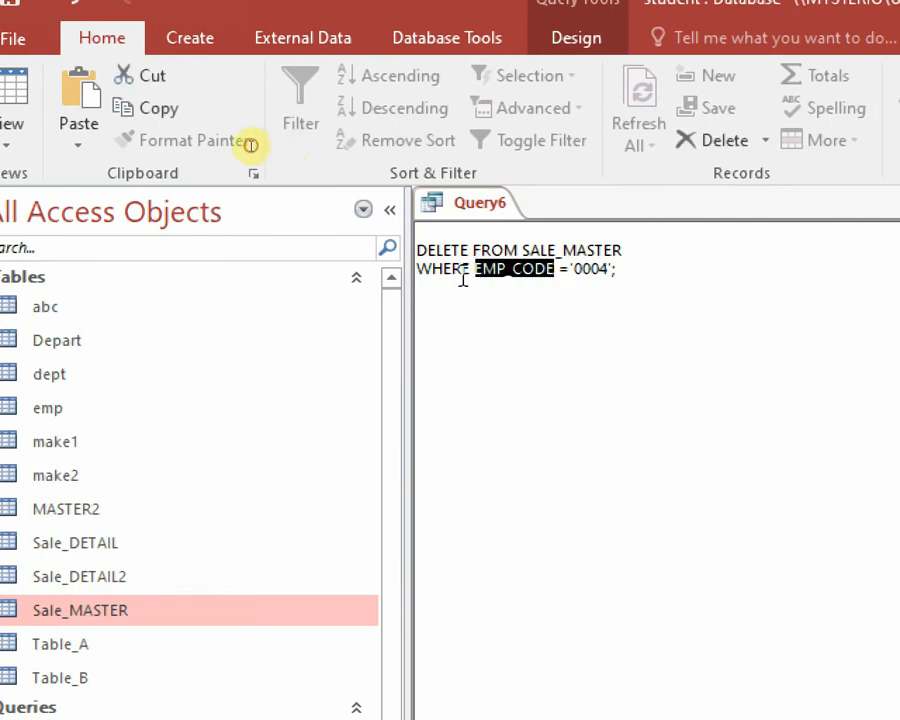
{"action": "right_click", "coordinate": [162, 607]}
{"action": "left_click", "coordinate": [258, 646]}
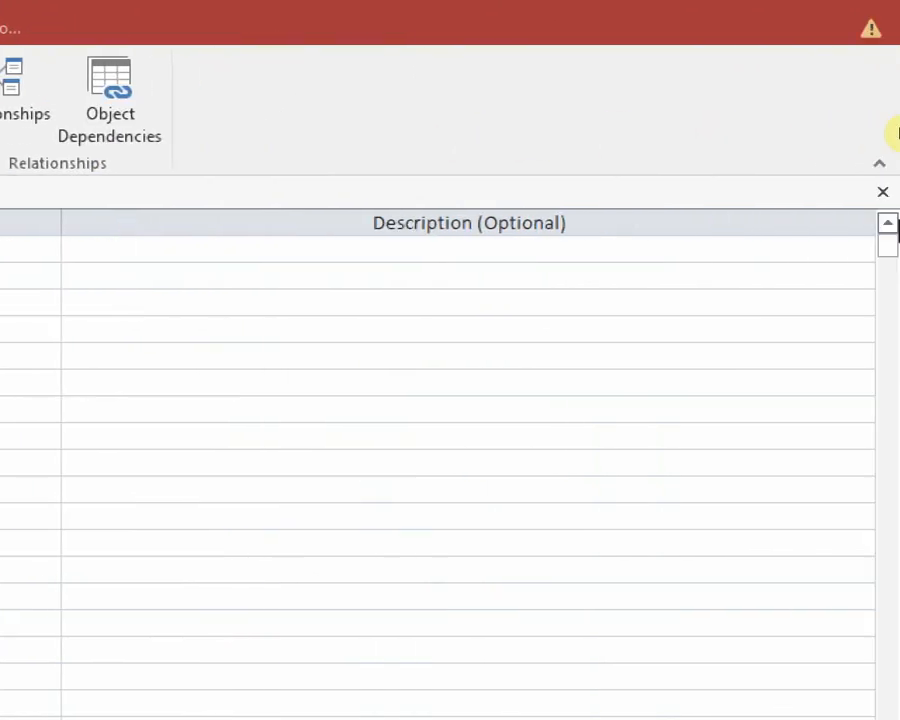
{"action": "left_click", "coordinate": [883, 194]}
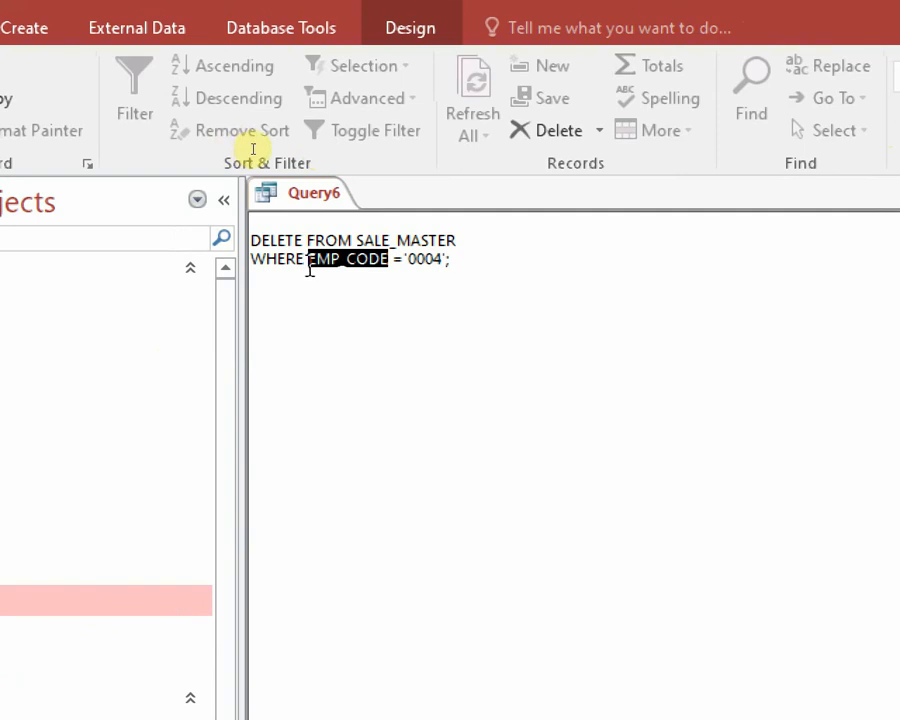
{"action": "left_click", "coordinate": [311, 262]}
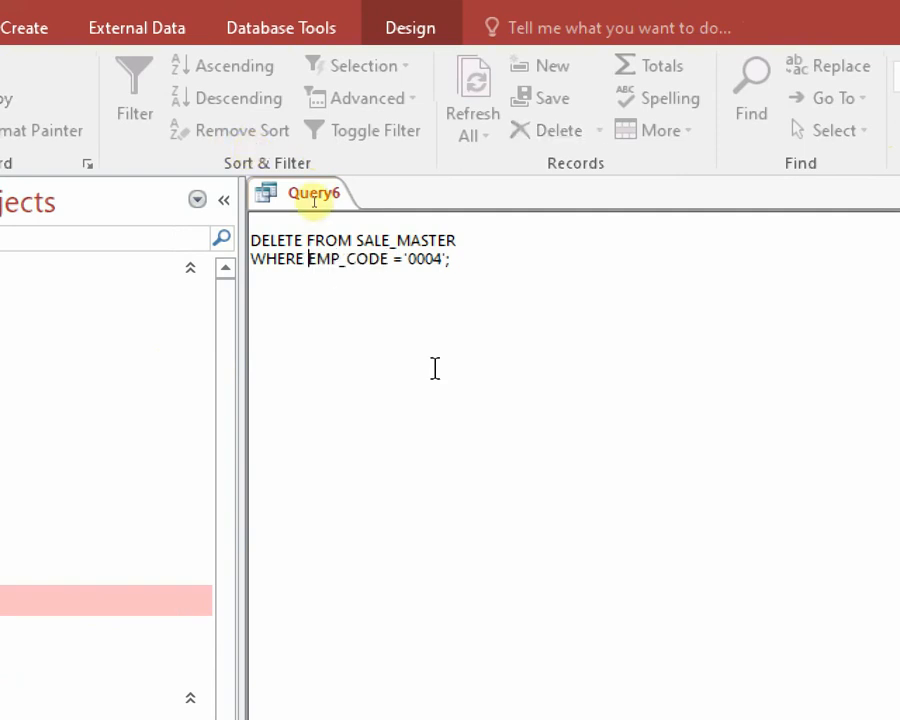
{"action": "key", "text": "Delete"}
{"action": "key", "text": "Delete"}
{"action": "key", "text": "Delete"}
{"action": "key", "text": "Delete"}
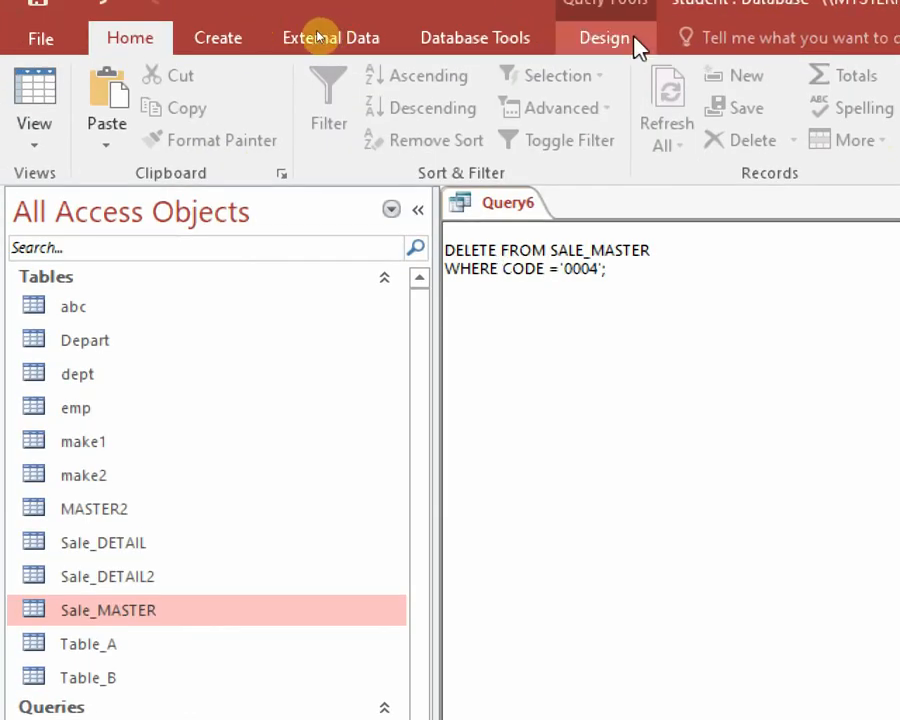
Step: Run the delete query on SALE_MASTER for code 0004 and confirm the row deletion
{"action": "left_click", "coordinate": [633, 40]}
{"action": "left_click", "coordinate": [92, 105]}
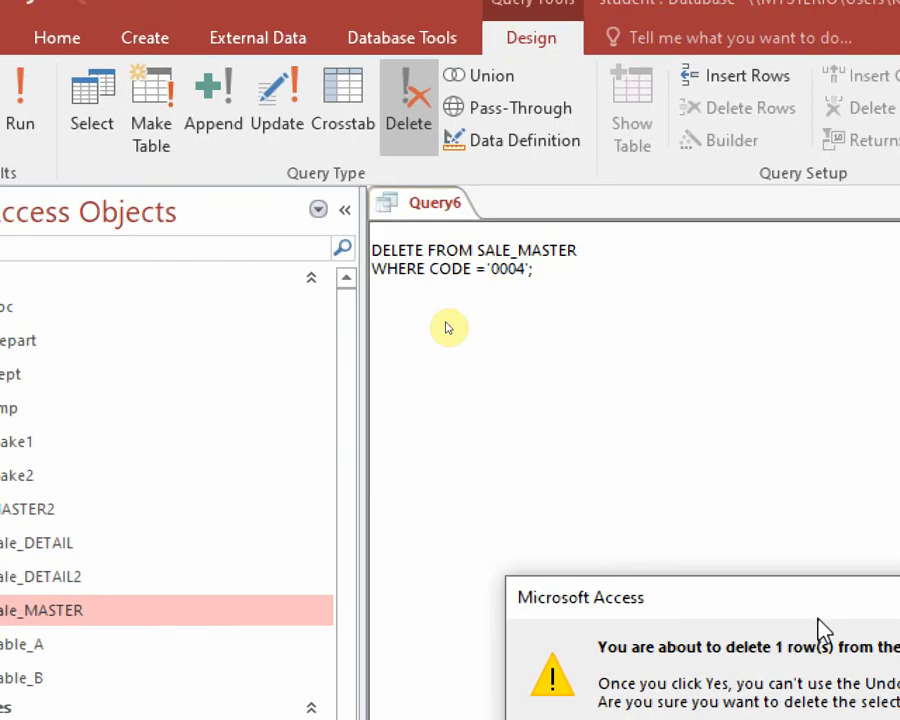
{"action": "left_click", "coordinate": [582, 650]}
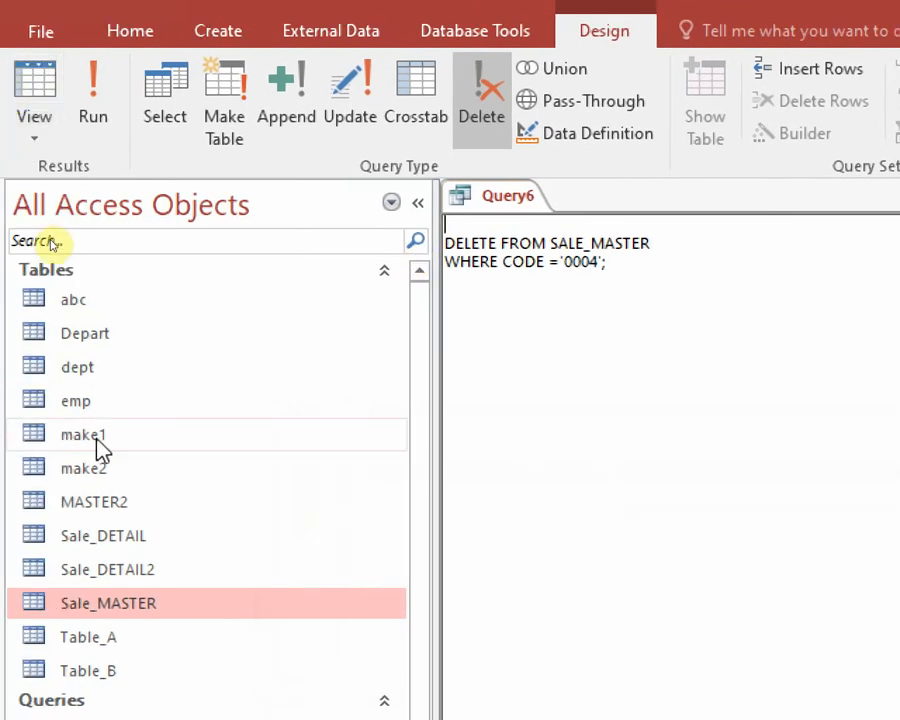
Step: Examine the Sale_MASTER records and the related sales rows under codes 0007 and 0009, and return to the query
{"action": "double_click", "coordinate": [205, 618]}
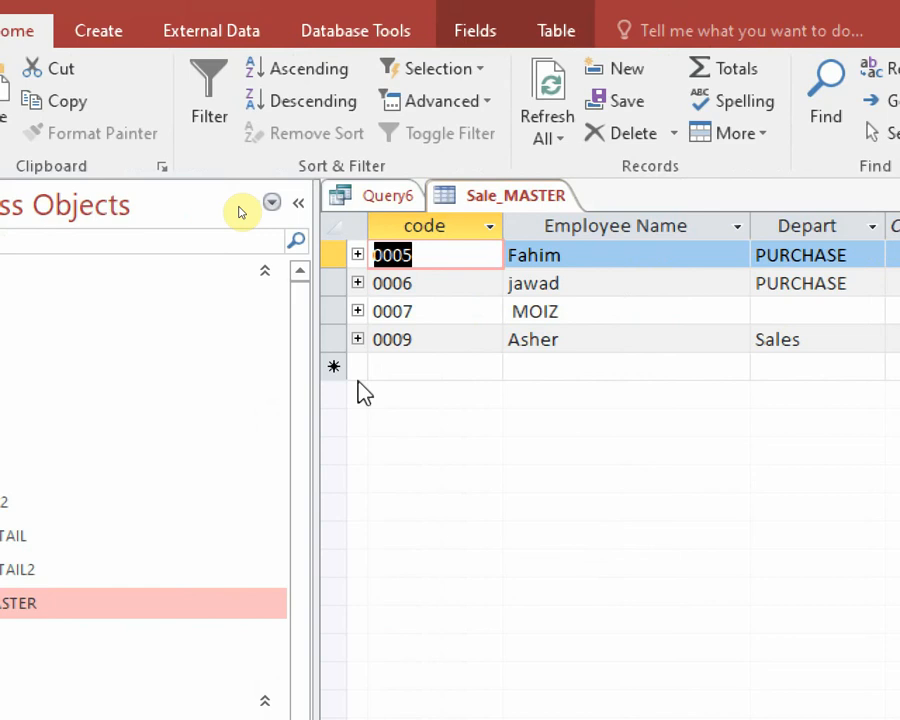
{"action": "left_click", "coordinate": [358, 311]}
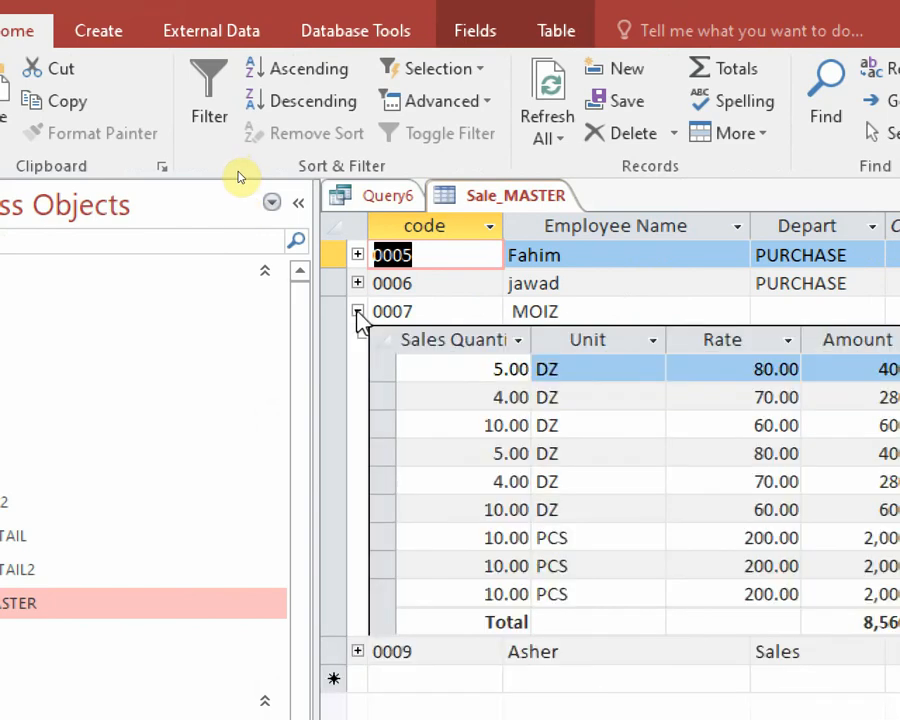
{"action": "left_click", "coordinate": [358, 311]}
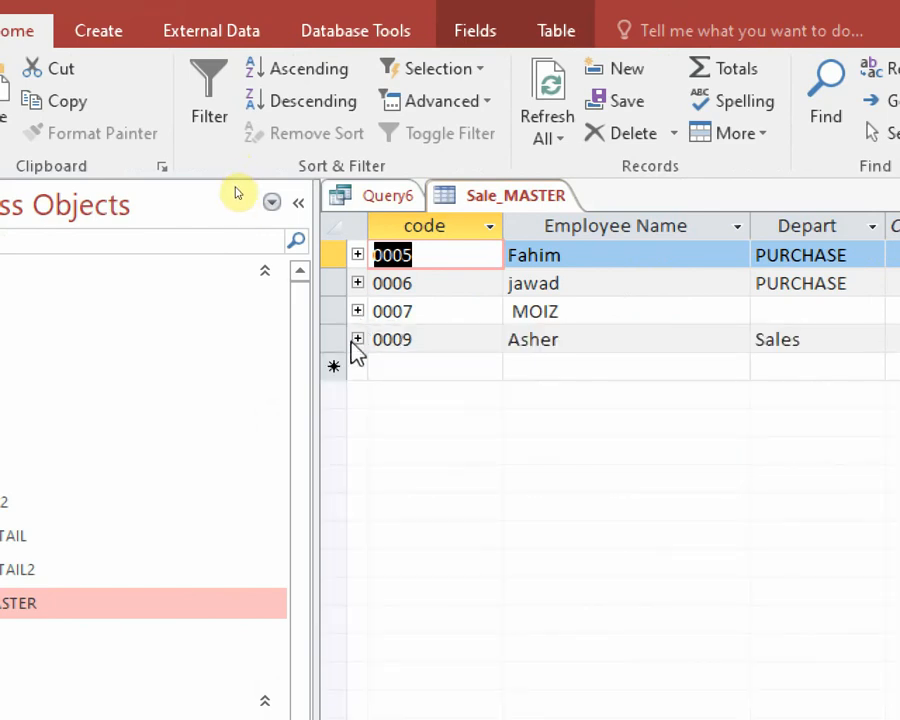
{"action": "left_click", "coordinate": [358, 340]}
{"action": "left_click", "coordinate": [358, 311]}
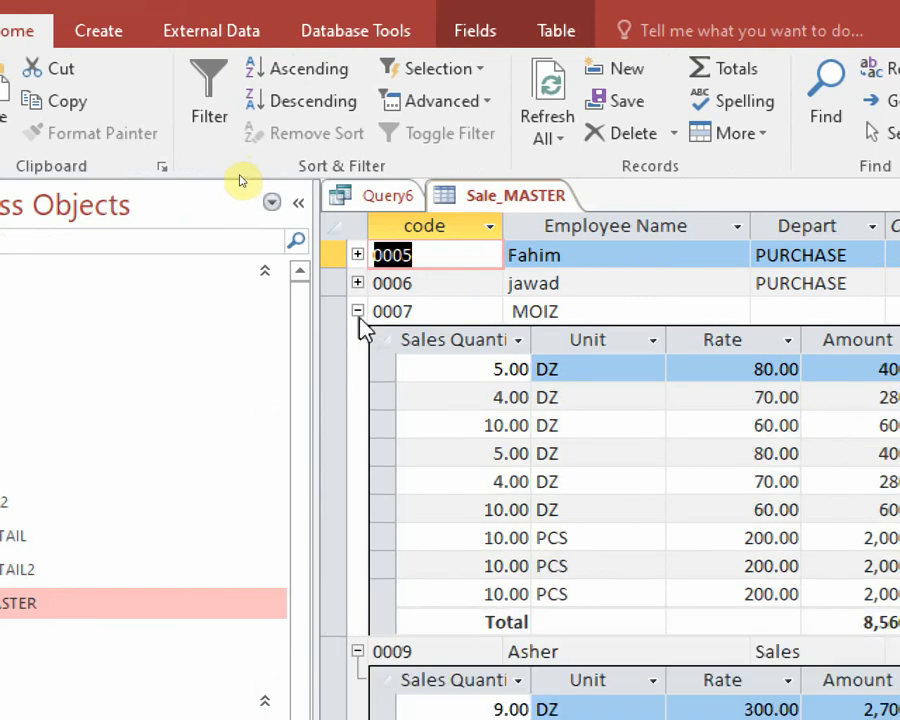
{"action": "left_click", "coordinate": [358, 311]}
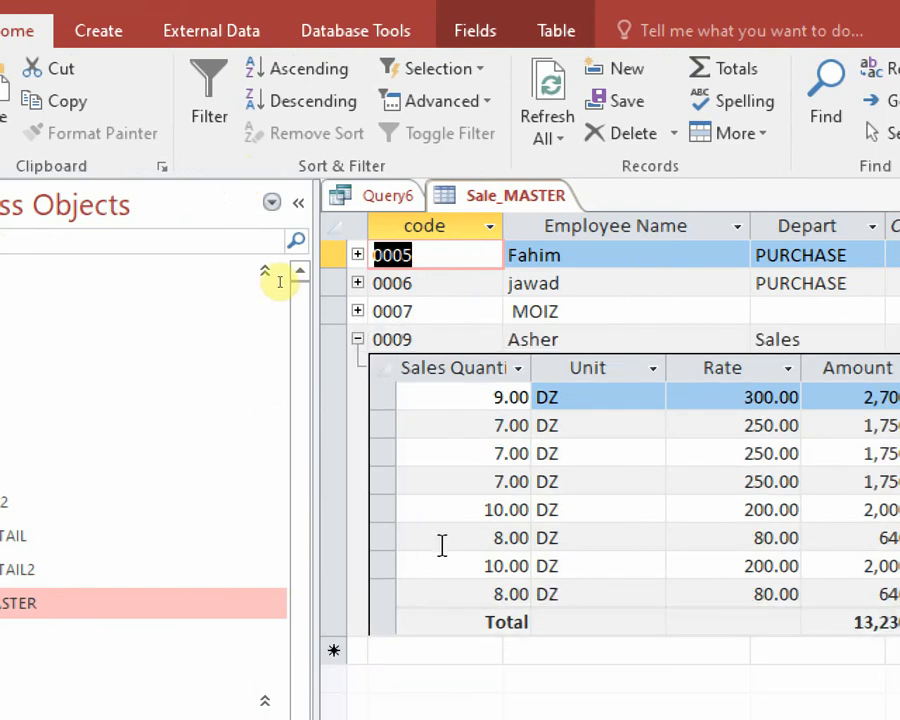
{"action": "left_click", "coordinate": [358, 340]}
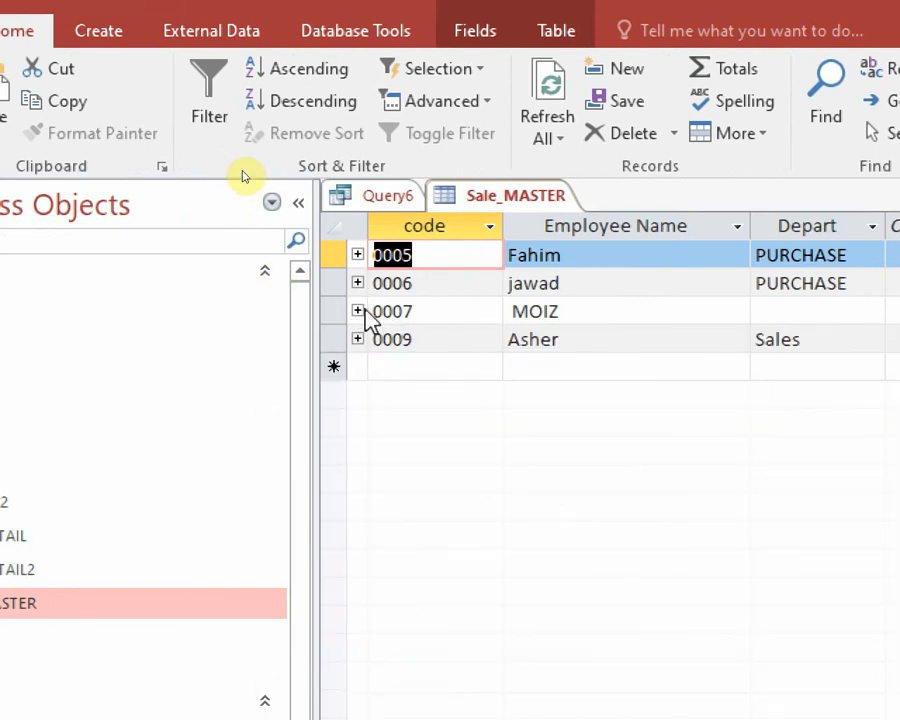
{"action": "left_click", "coordinate": [358, 311]}
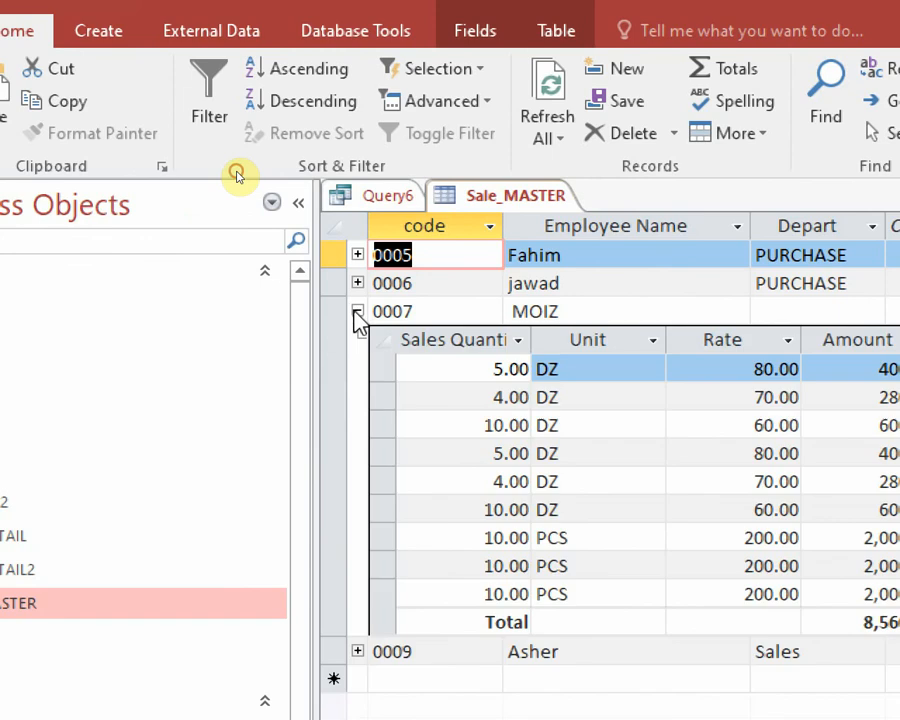
{"action": "left_click", "coordinate": [442, 369]}
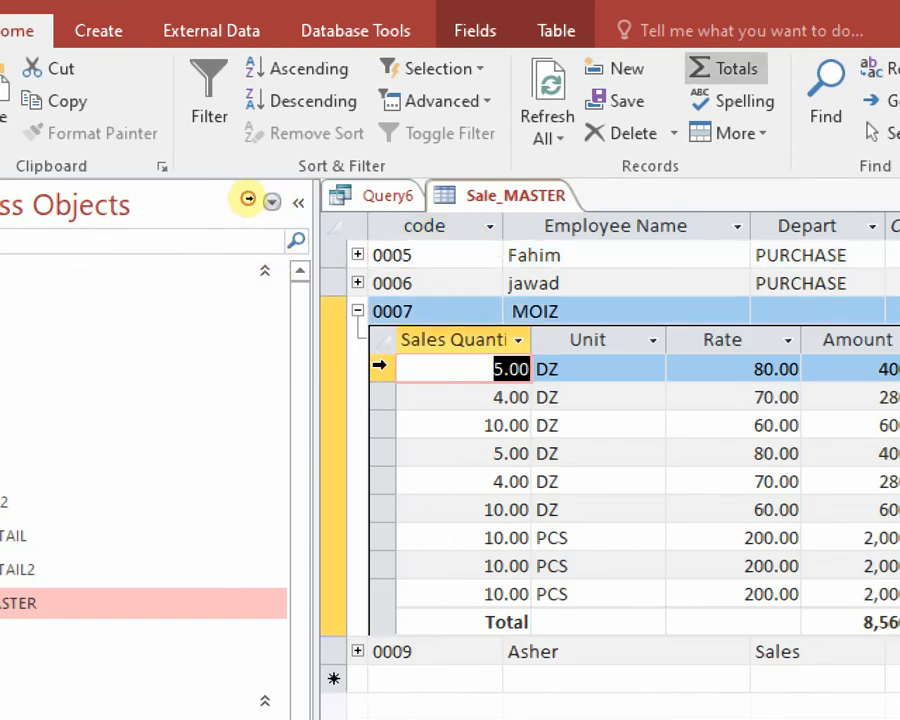
{"action": "left_click_drag", "start_coordinate": [376, 366], "coordinate": [380, 583]}
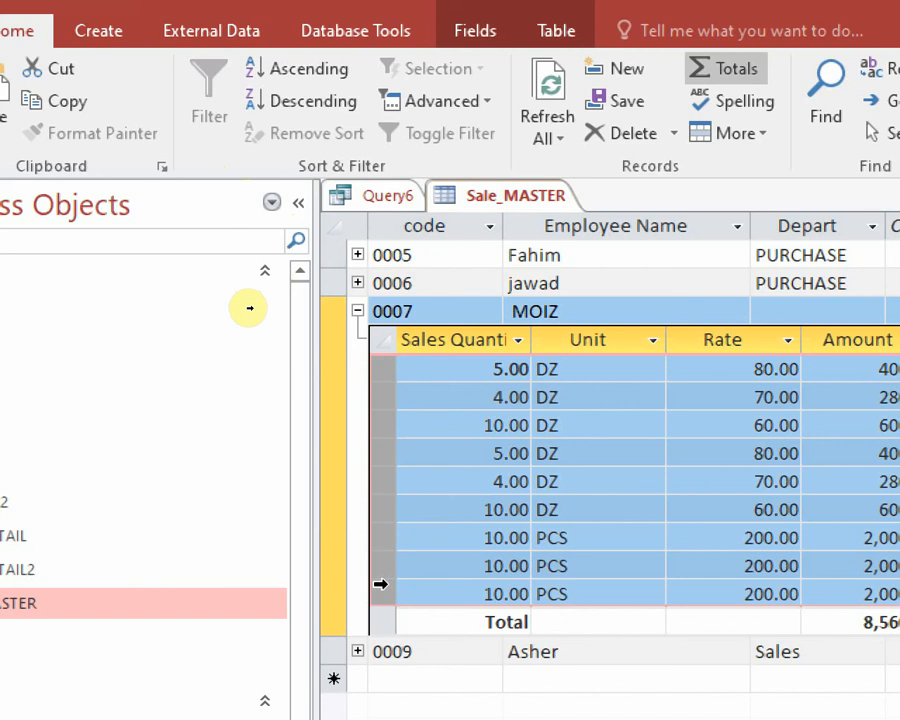
{"action": "left_click", "coordinate": [358, 311]}
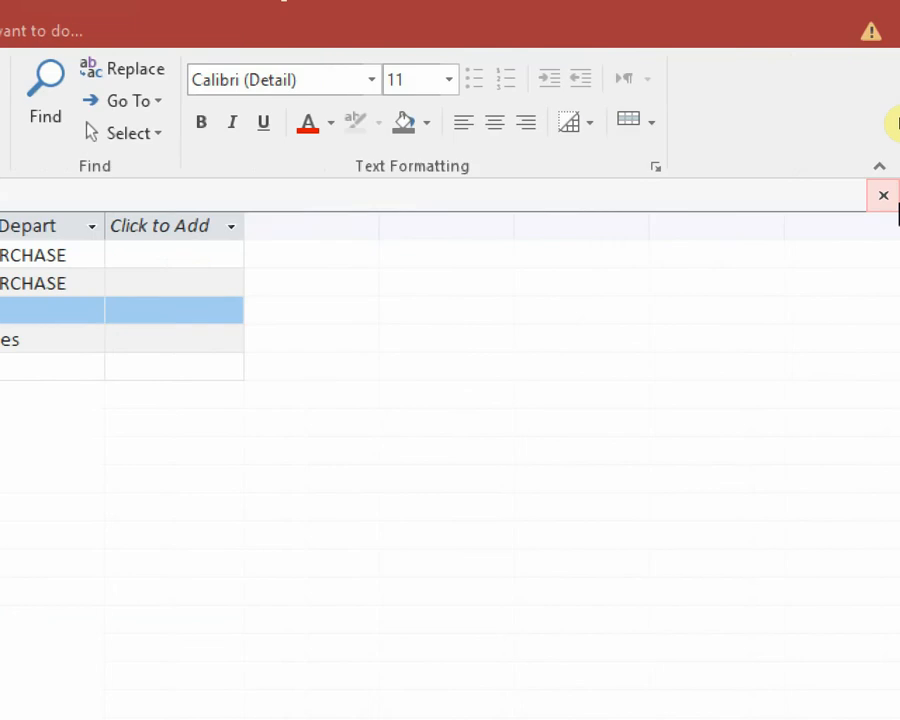
{"action": "left_click", "coordinate": [886, 198]}
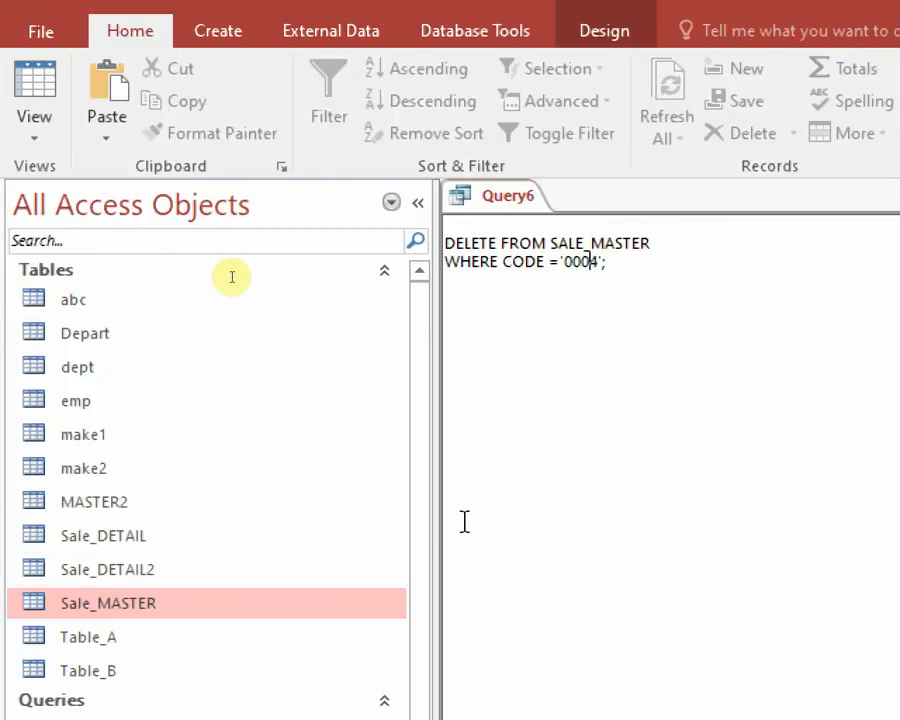
Step: Recheck the Sale_MASTER table, and change the code value in the query's WHERE condition to 0007
{"action": "double_click", "coordinate": [108, 521]}
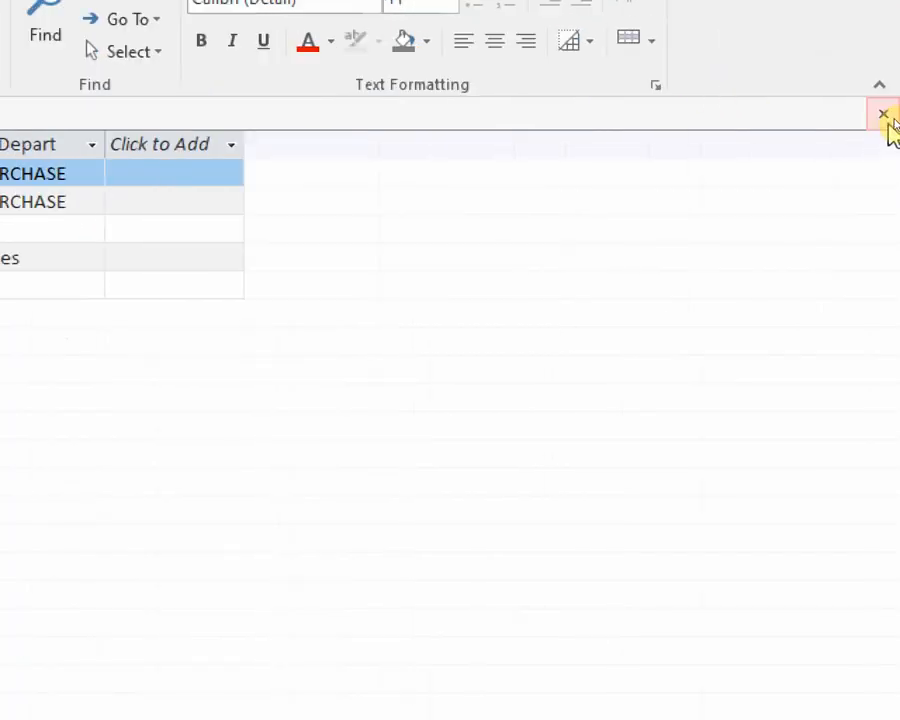
{"action": "left_click", "coordinate": [884, 114]}
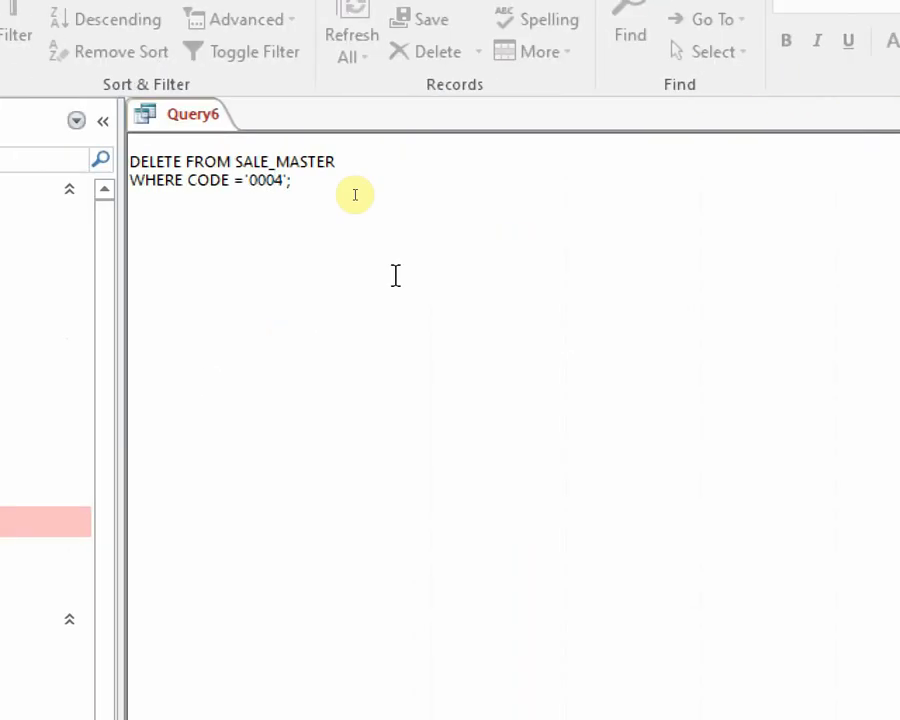
{"action": "key", "text": "Delete"}
{"action": "type", "text": "7"}
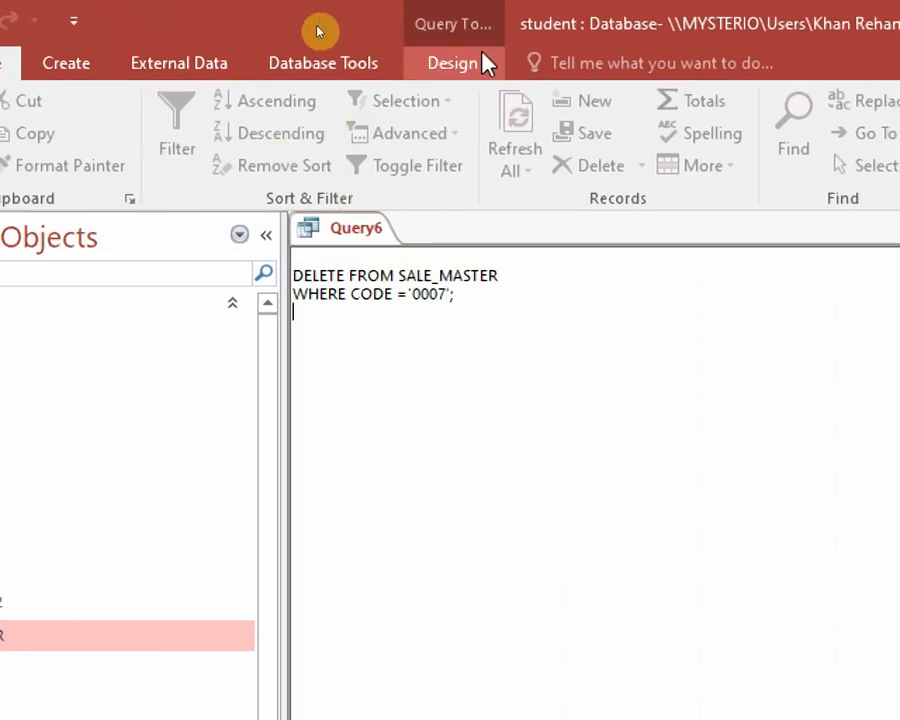
Step: Run the delete query on SALE_MASTER for code 0007 and confirm the row deletion
{"action": "left_click", "coordinate": [488, 63]}
{"action": "left_click", "coordinate": [90, 148]}
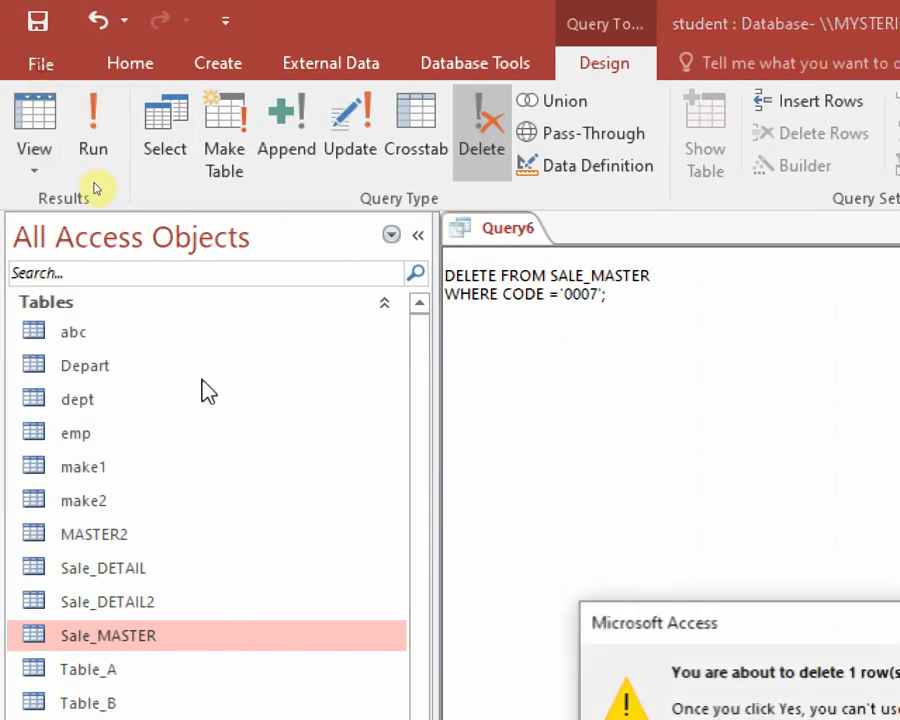
{"action": "left_click_drag", "start_coordinate": [823, 630], "coordinate": [506, 393]}
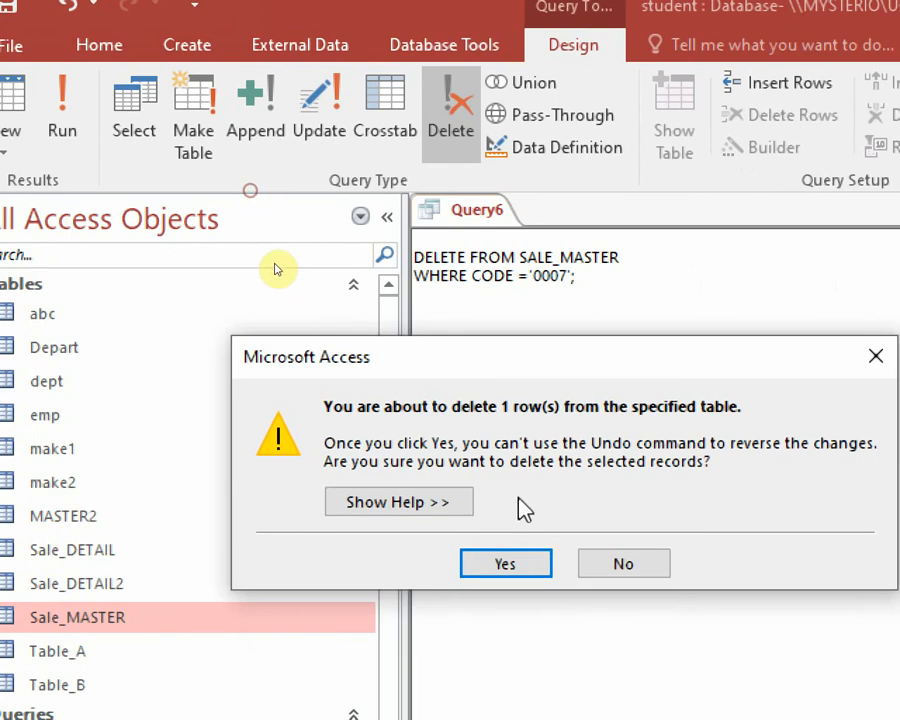
{"action": "left_click", "coordinate": [506, 566]}
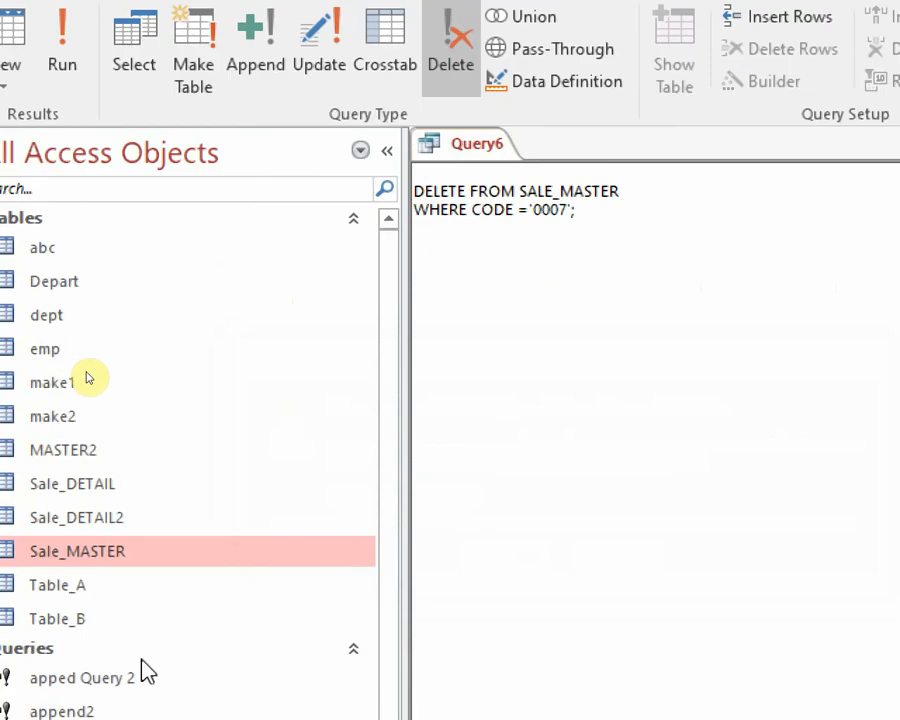
Step: Check the remaining records in the Sale_MASTER table and in the Sale_DETAIL table
{"action": "double_click", "coordinate": [121, 611]}
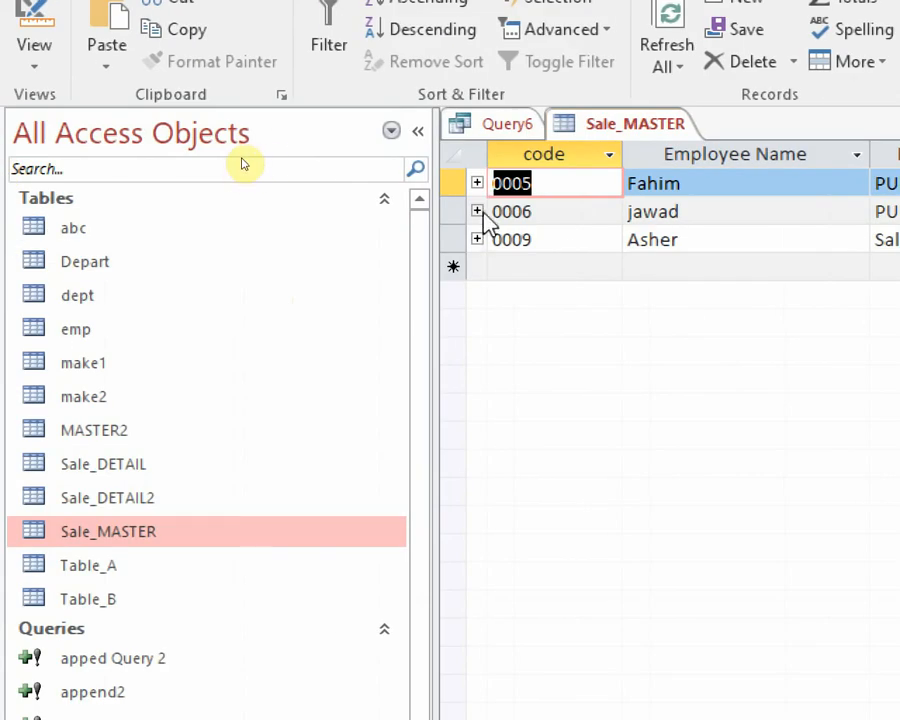
{"action": "left_click", "coordinate": [886, 120]}
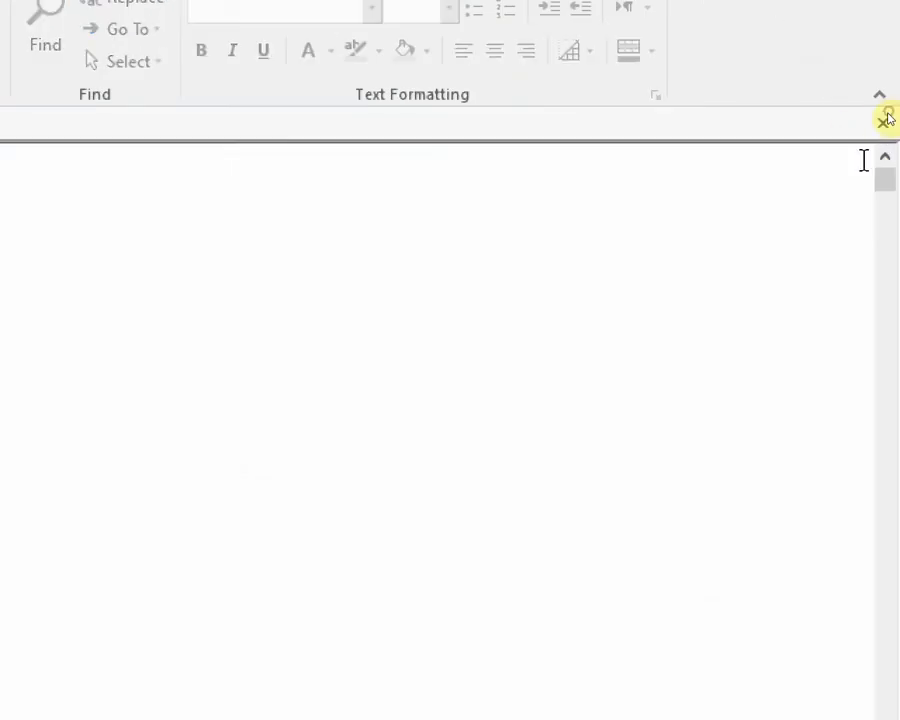
{"action": "left_click", "coordinate": [128, 461]}
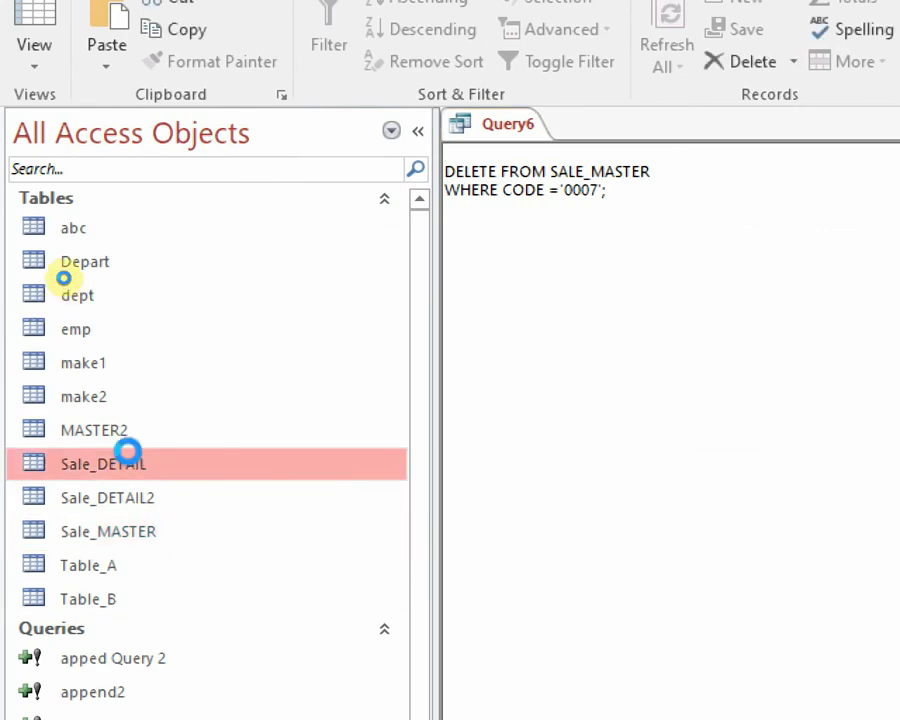
{"action": "double_click", "coordinate": [128, 455]}
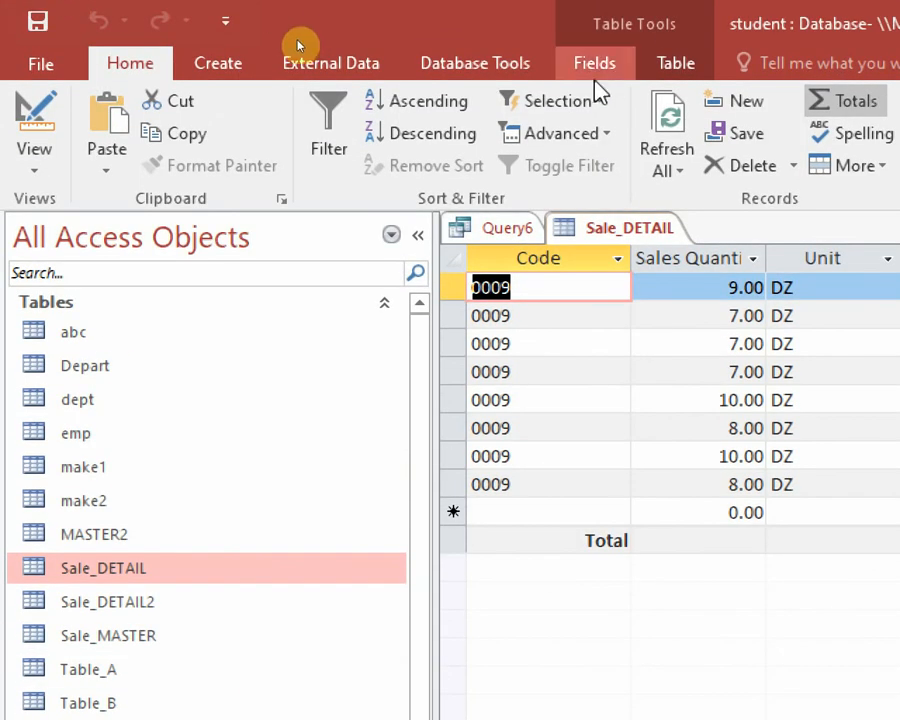
Step: Open the database relationships and inspect the link between code in Sale_MASTER and EMP_code in Sale_DETAIL
{"action": "left_click", "coordinate": [444, 70]}
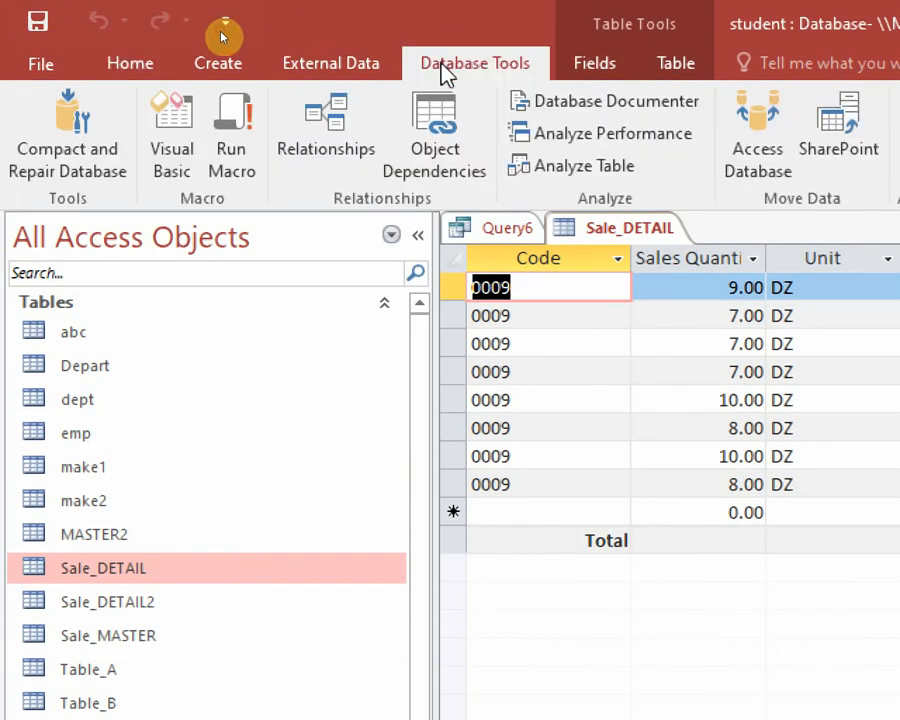
{"action": "left_click", "coordinate": [314, 159]}
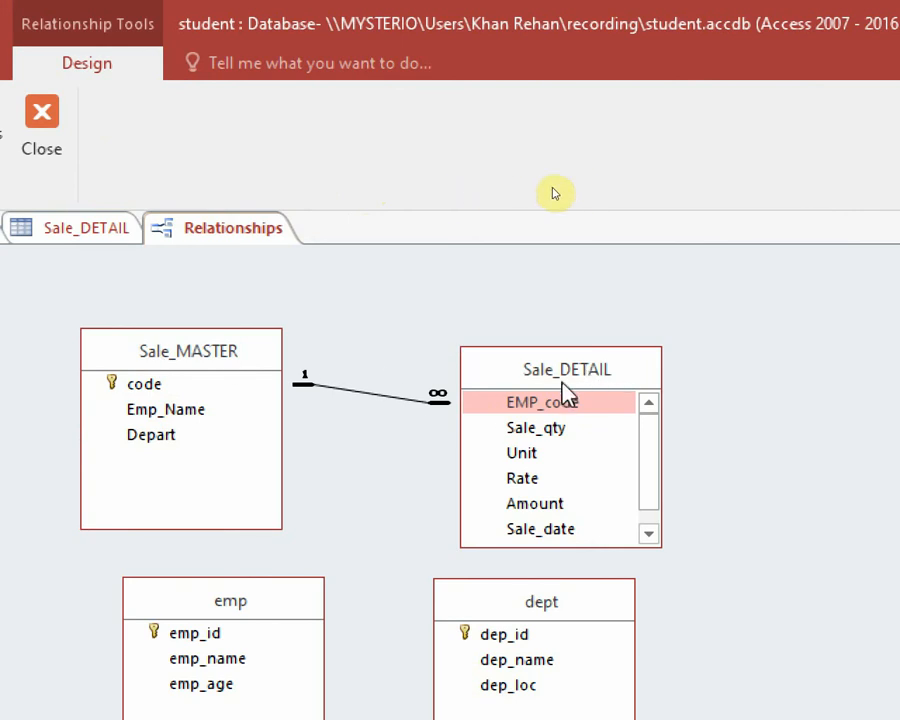
{"action": "left_click", "coordinate": [529, 404]}
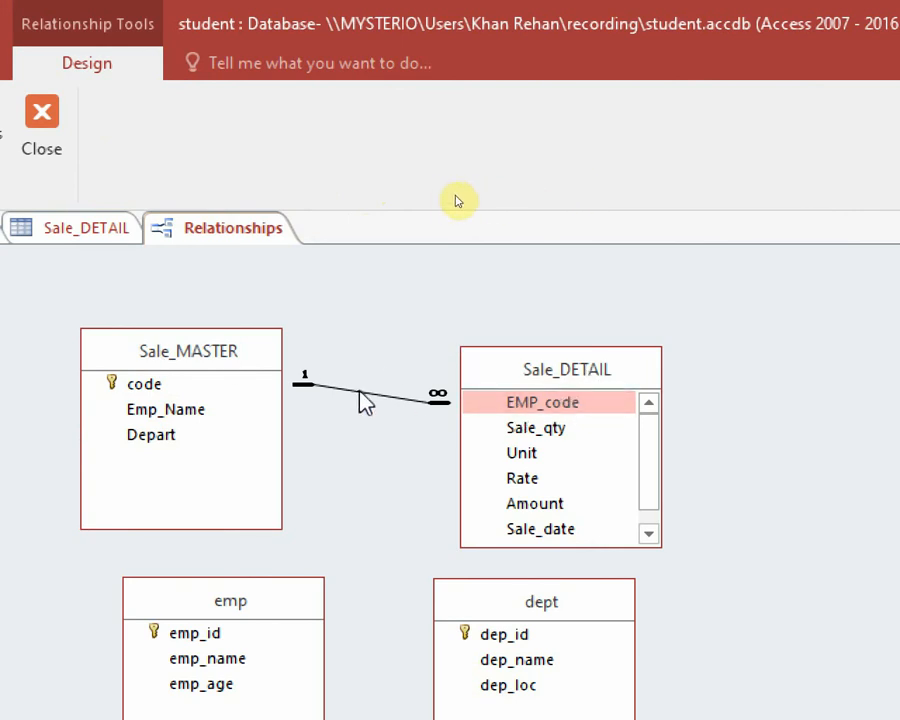
{"action": "left_click", "coordinate": [126, 389]}
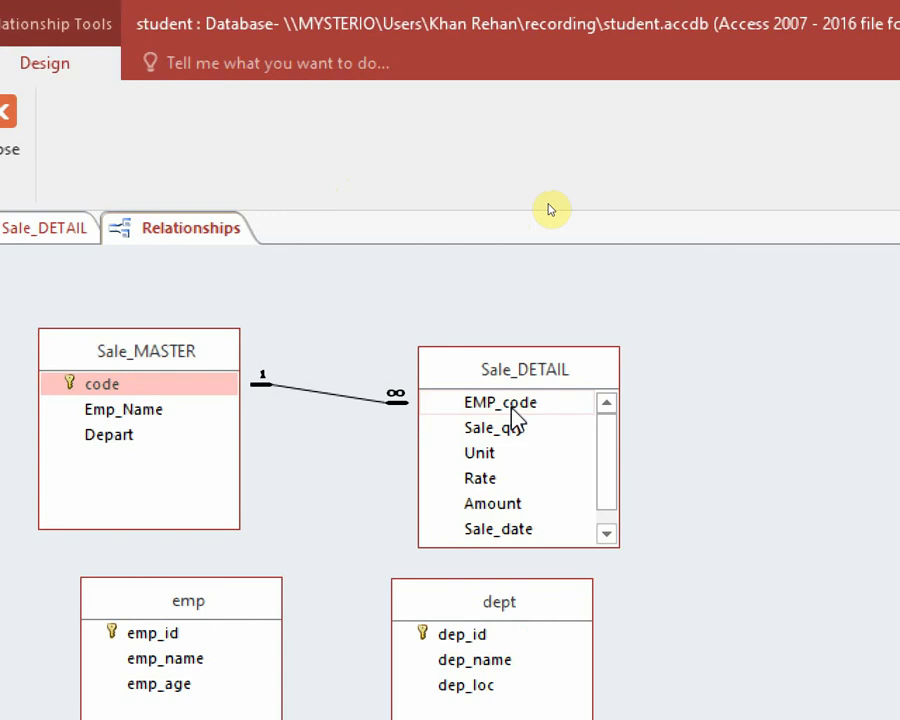
{"action": "left_click", "coordinate": [327, 394]}
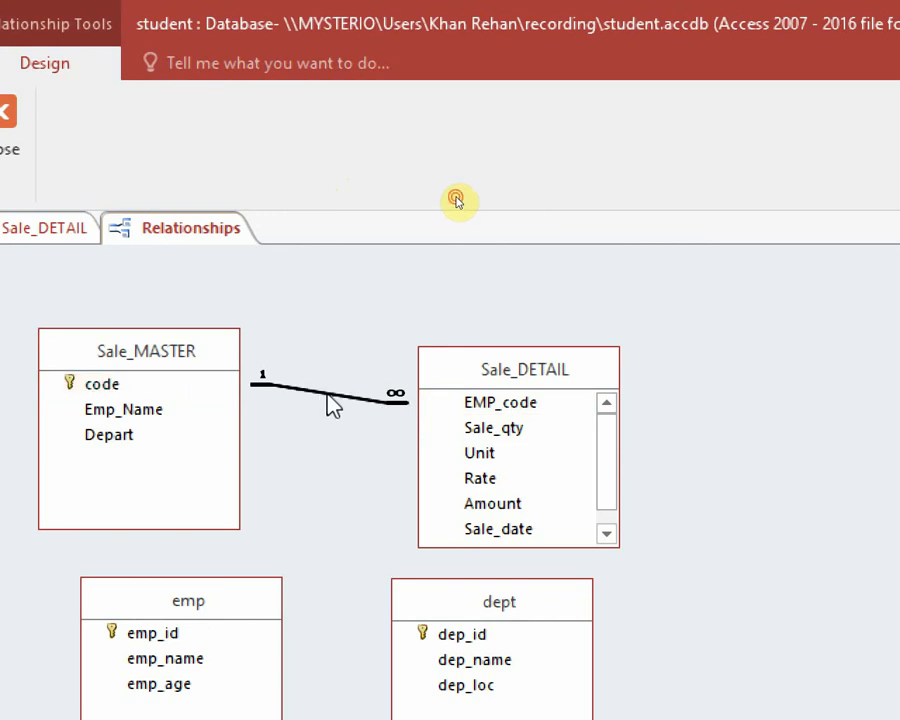
Step: Review the Cascade Delete Related Records option of the Sale_MASTER and Sale_DETAIL relationship, cancel the edit, and return to the query
{"action": "double_click", "coordinate": [333, 405]}
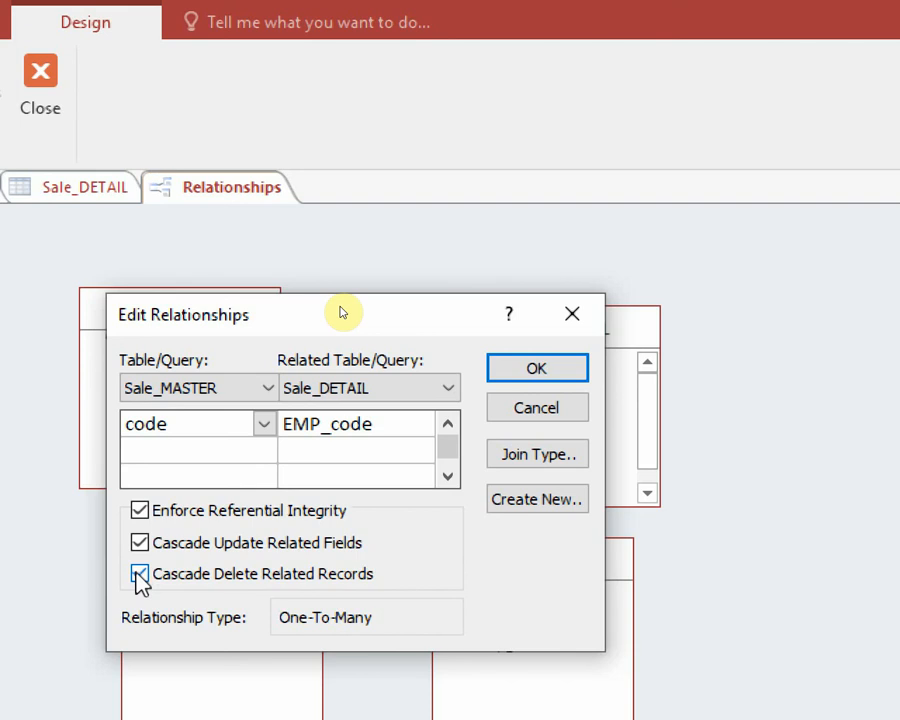
{"action": "left_click", "coordinate": [139, 575]}
{"action": "left_click", "coordinate": [139, 575]}
{"action": "left_click", "coordinate": [545, 372]}
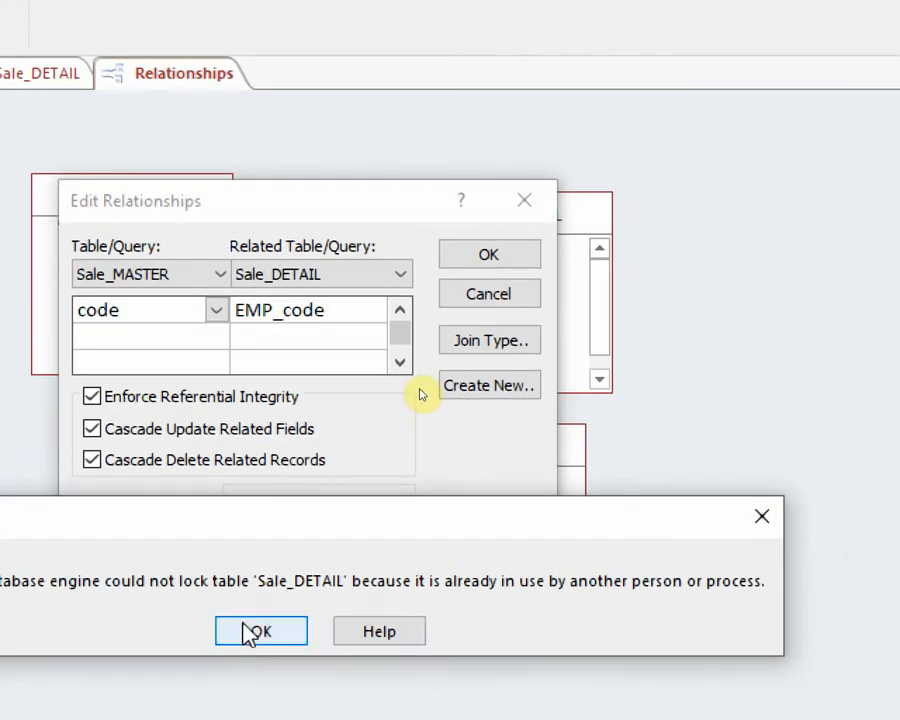
{"action": "left_click", "coordinate": [255, 631]}
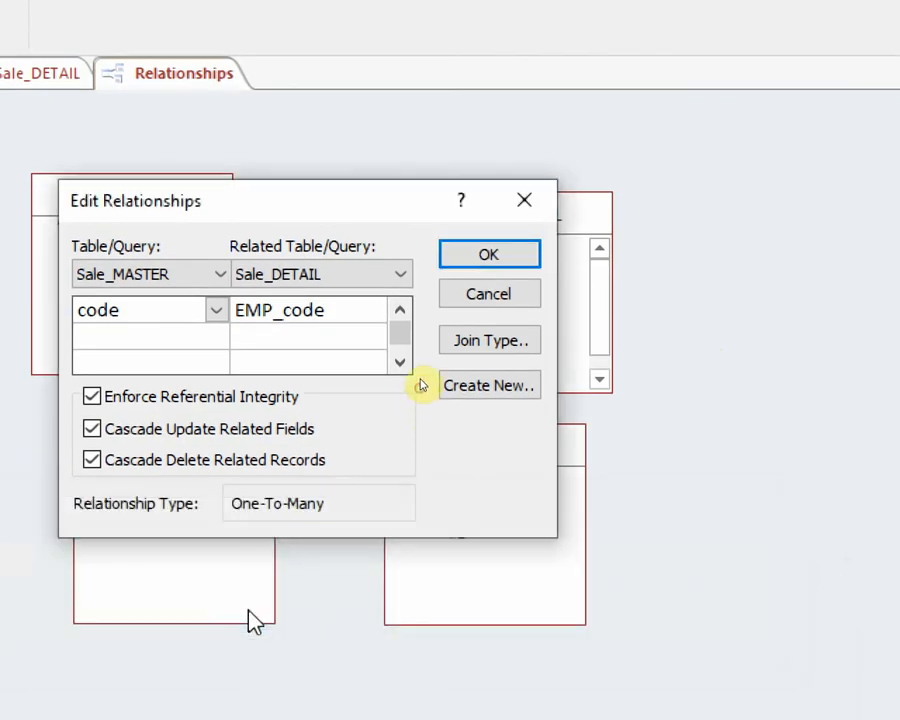
{"action": "left_click", "coordinate": [470, 294]}
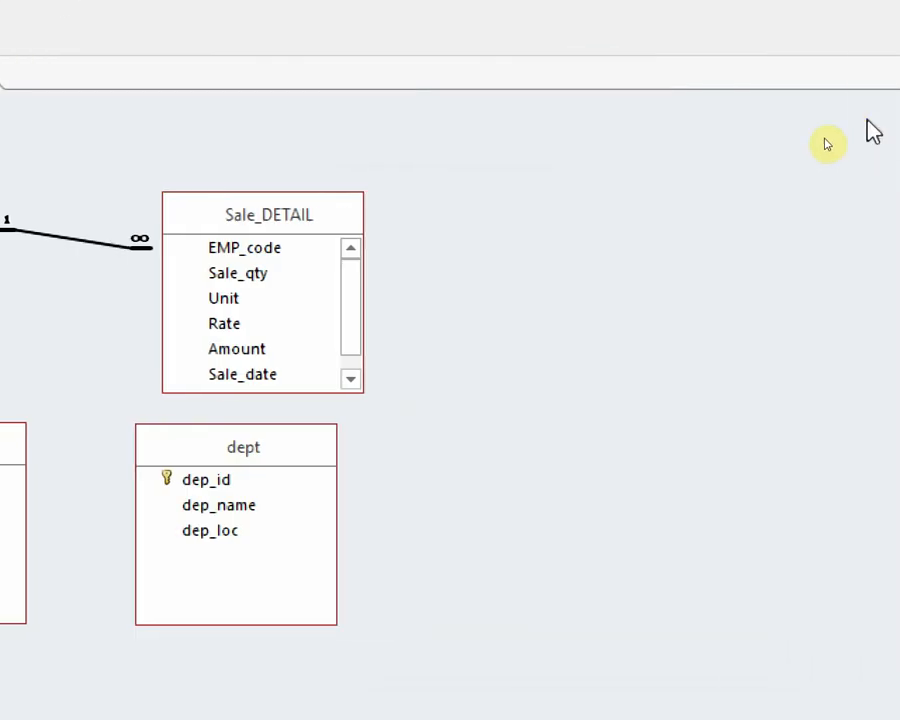
{"action": "left_click", "coordinate": [879, 72]}
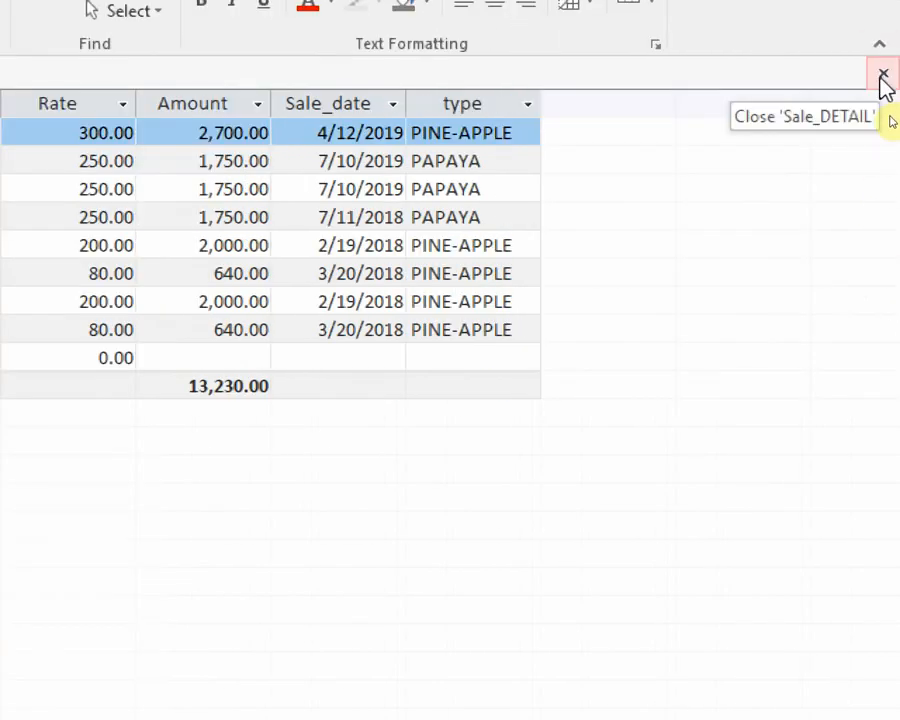
{"action": "left_click", "coordinate": [883, 77]}
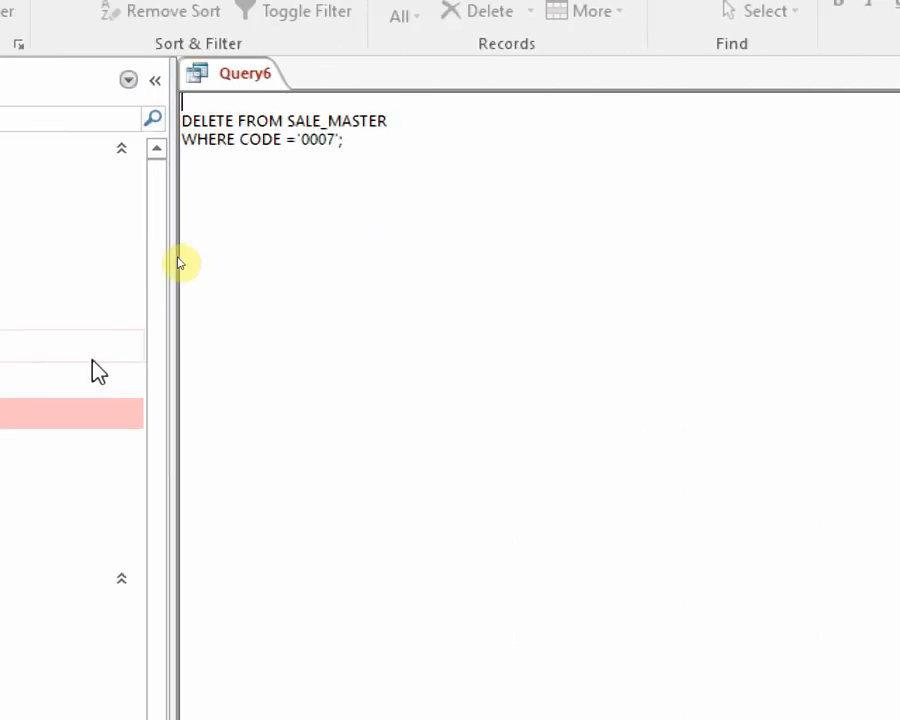